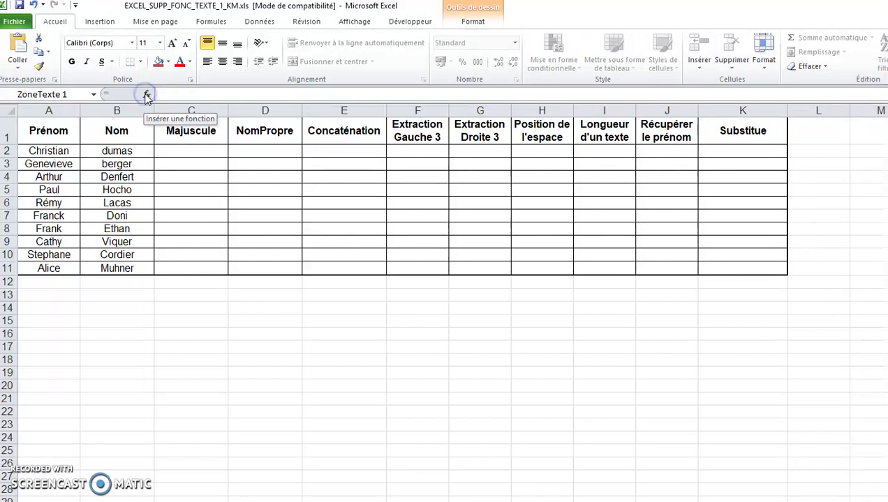
Step: Browse the functions available in the Texte category of the function library from cell C14, without inserting any
left_click(189, 305)
left_click(145, 94)
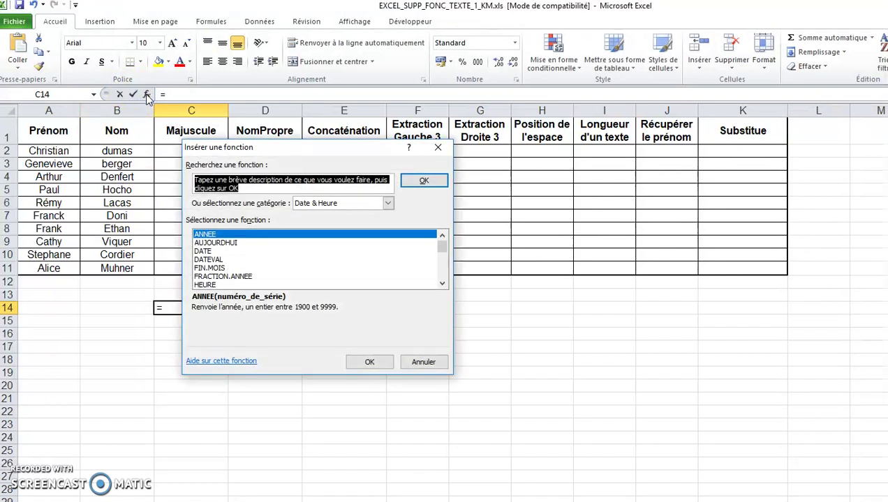
left_click(342, 203)
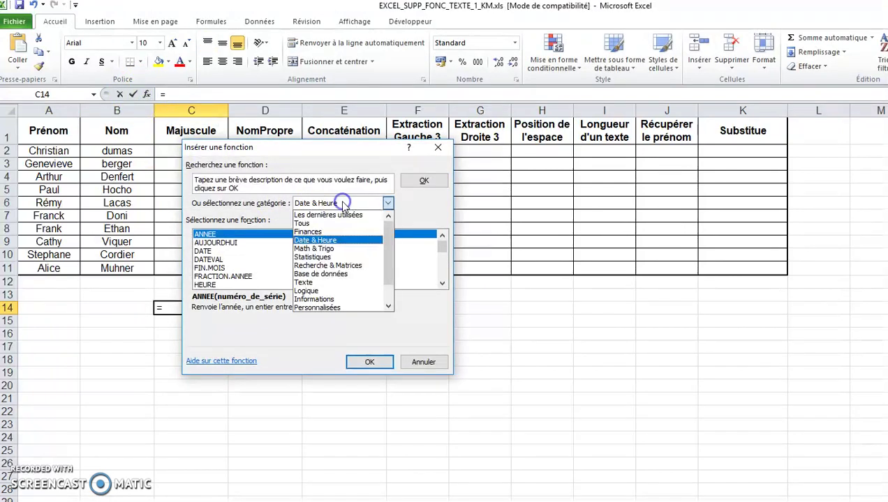
left_click(337, 282)
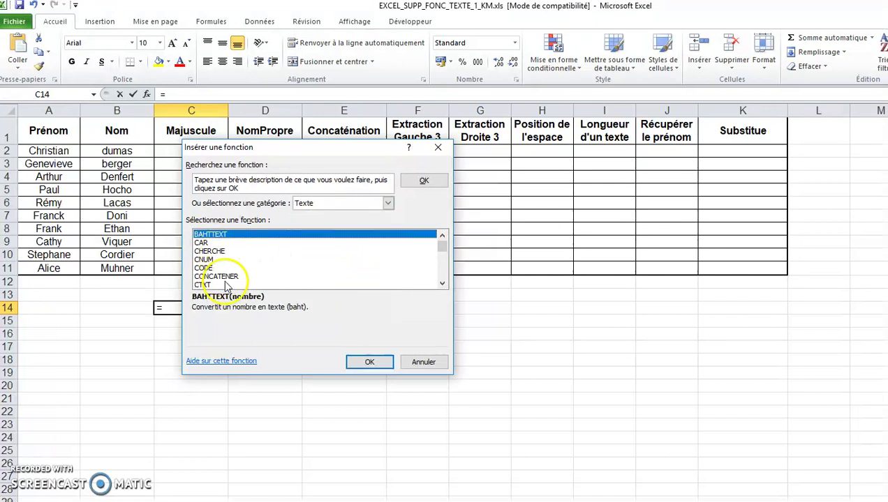
scroll(231, 268, "down", 7)
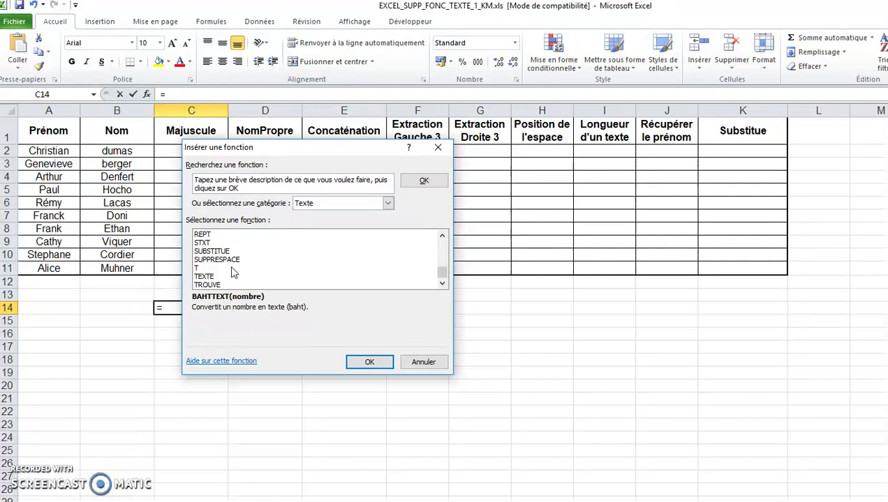
scroll(234, 274, "up", 7)
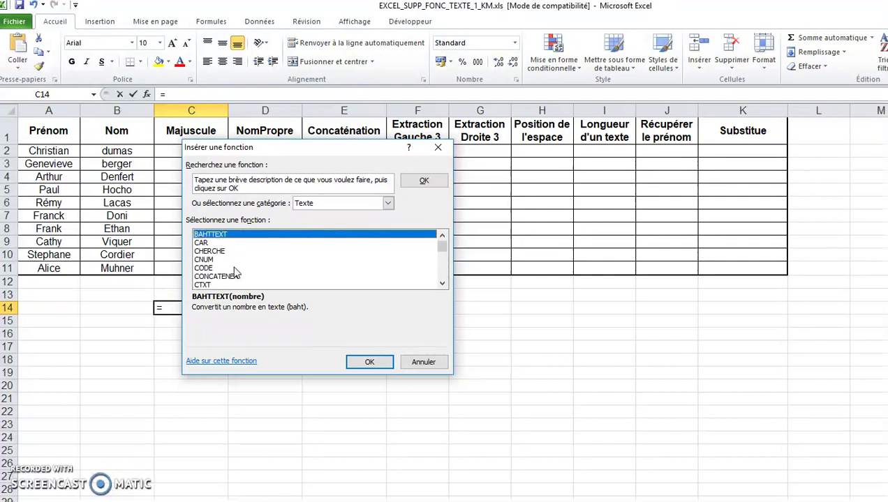
scroll(235, 272, "down", 5)
scroll(235, 272, "up", 5)
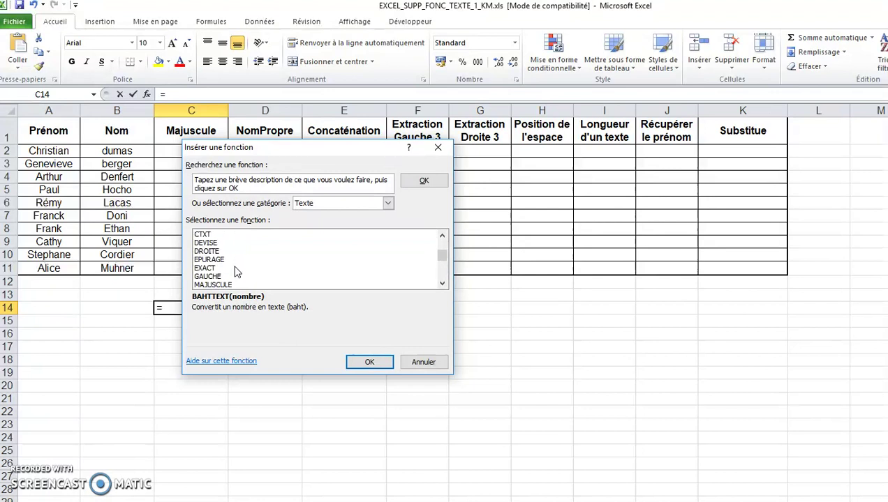
left_click(423, 362)
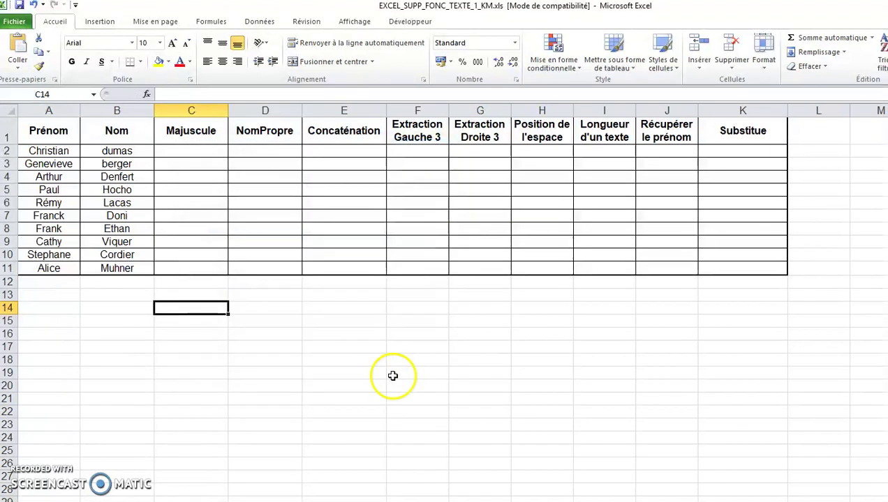
left_click(240, 320)
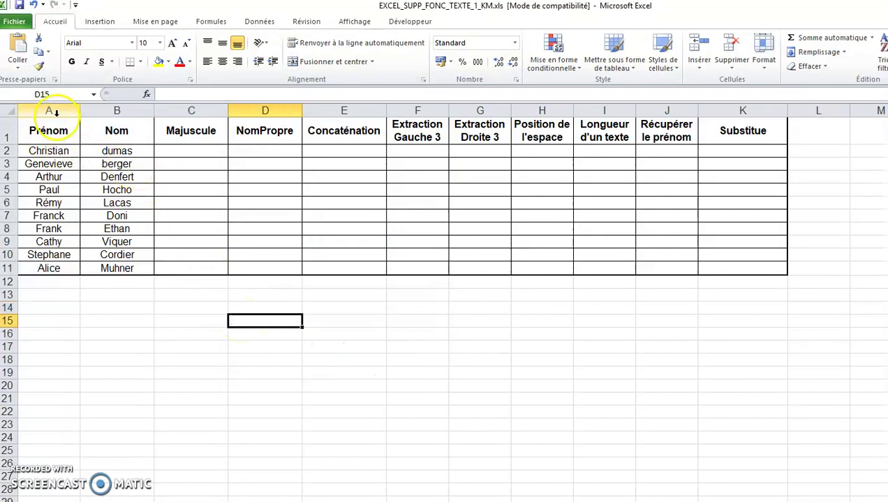
Step: Insert the MAJUSCULE function in C2 with B2 as its text, and fill the formula down to C11
left_click(197, 152)
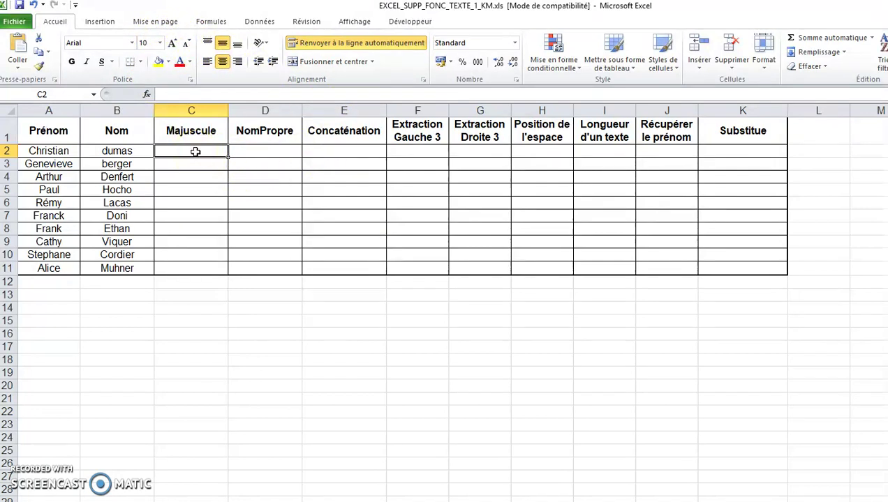
left_click(147, 95)
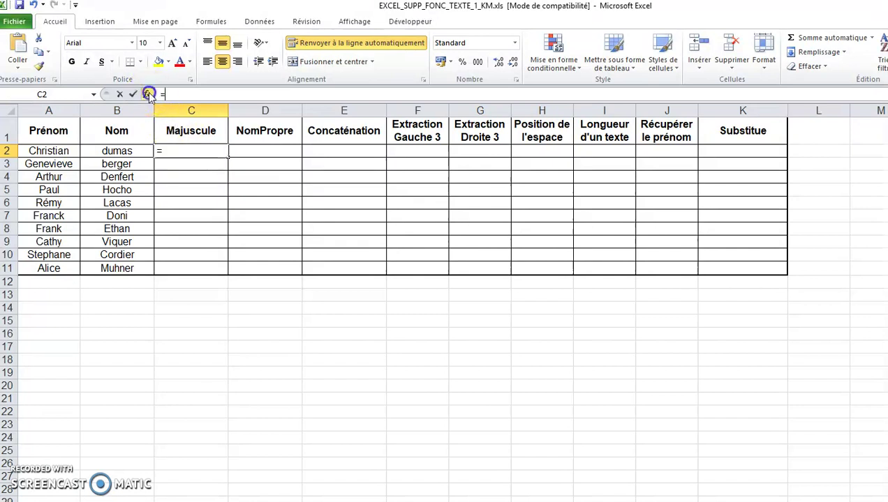
scroll(292, 277, "down", 1)
scroll(292, 277, "down", 2)
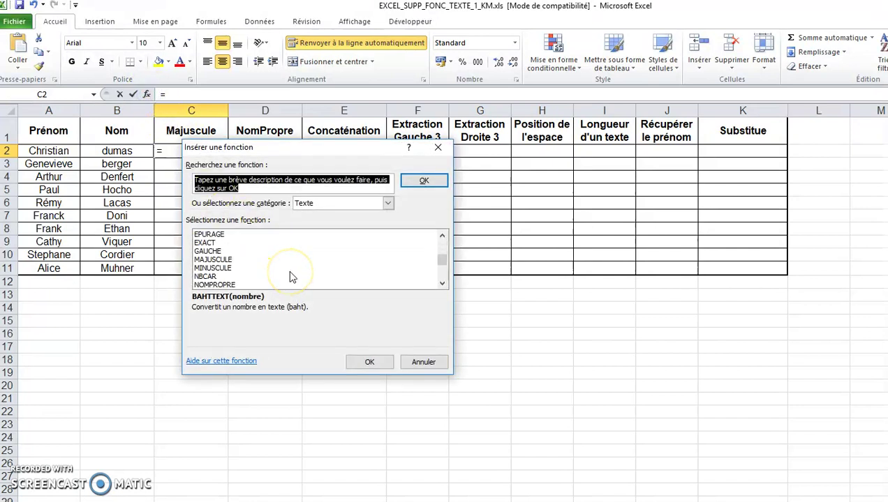
left_click(219, 260)
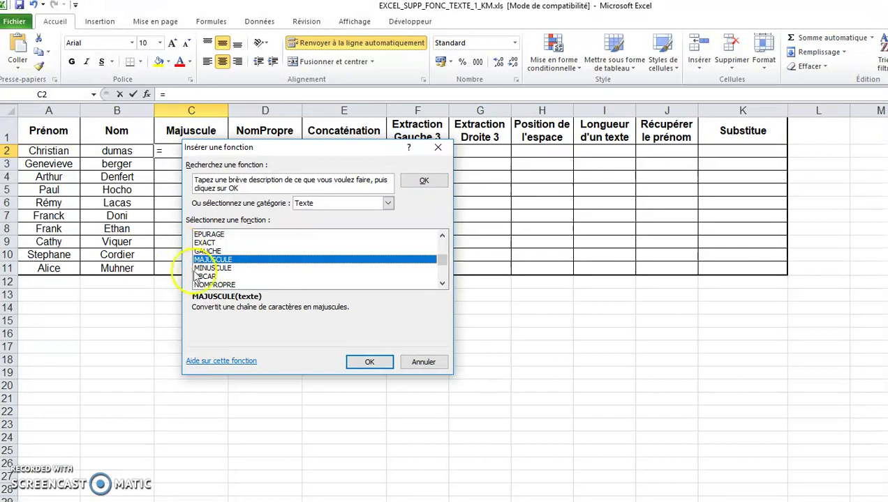
left_click(380, 361)
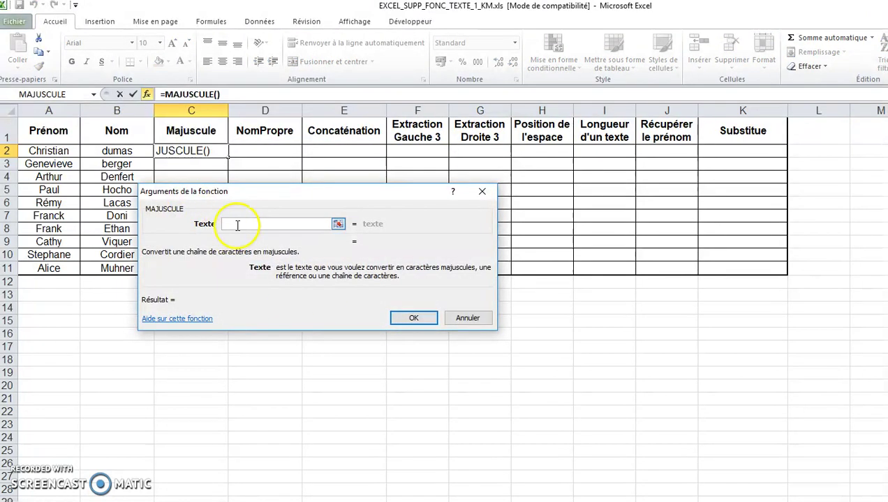
left_click(118, 150)
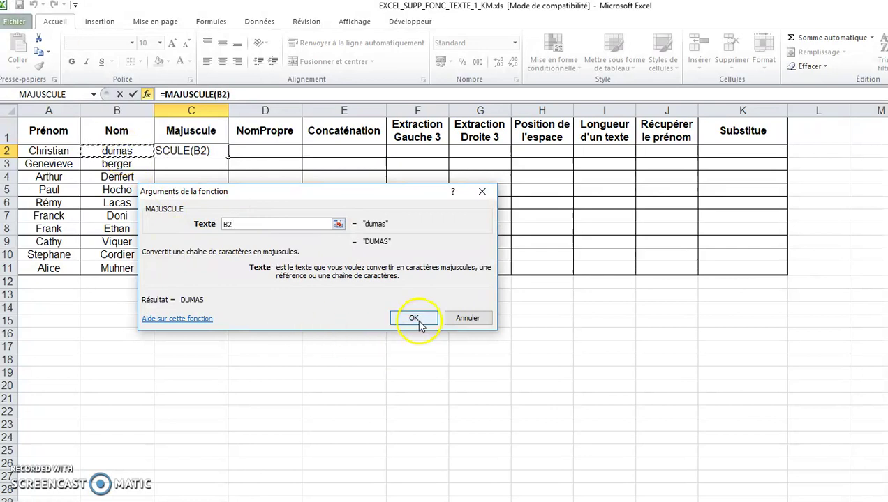
left_click(414, 318)
double_click(229, 157)
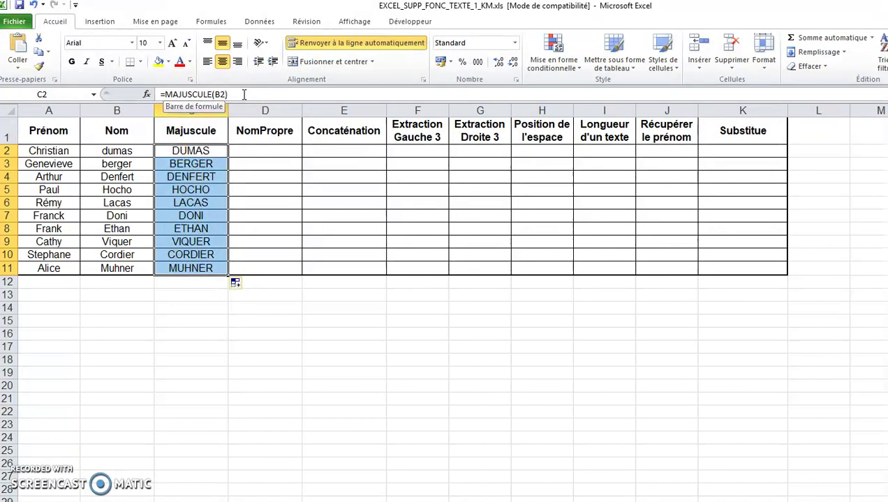
Step: Copy the Majuscule results in C2:C11 and paste them with their formulas starting at D14
key("ctrl+c")
left_click(287, 311)
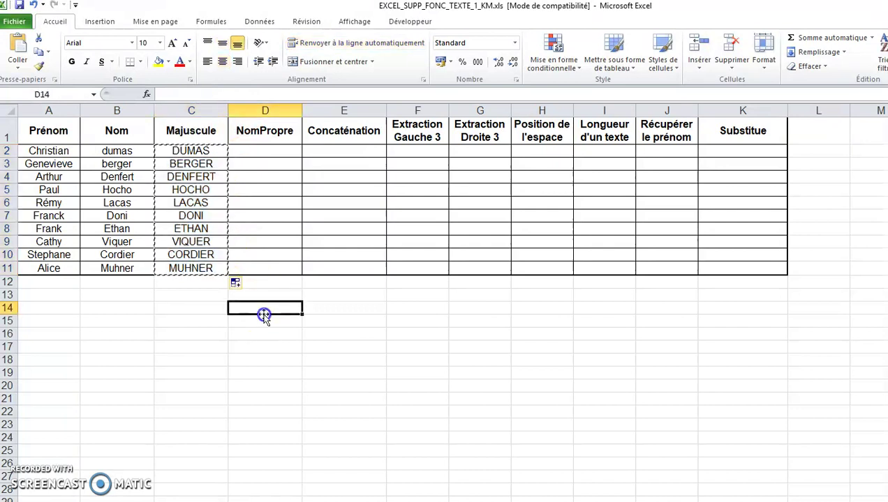
key("ctrl+v")
left_click(266, 307)
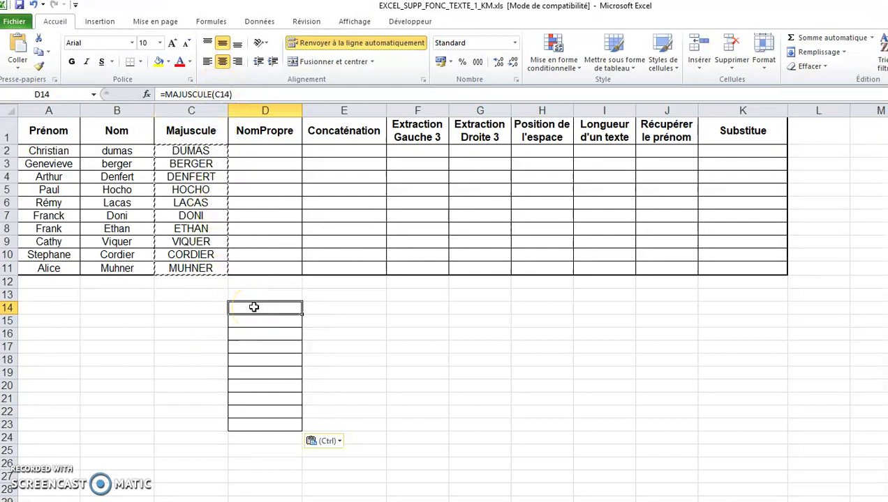
Step: Paste the copied Majuscule results from C2:C11 as values only over the block starting at D14
left_click_drag(191, 151, 196, 277)
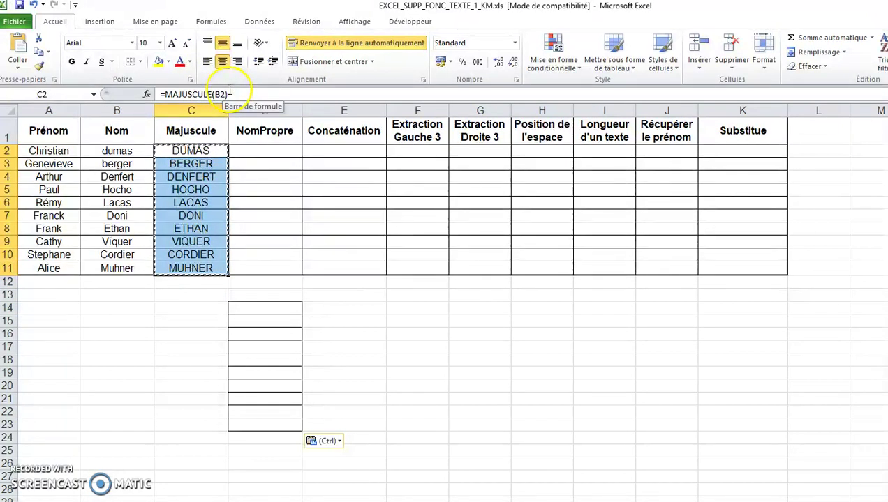
left_click(247, 308)
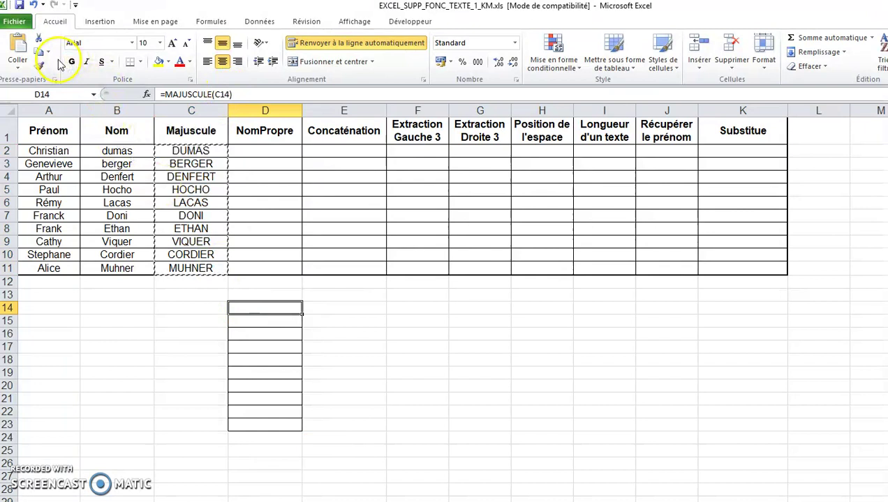
left_click(18, 76)
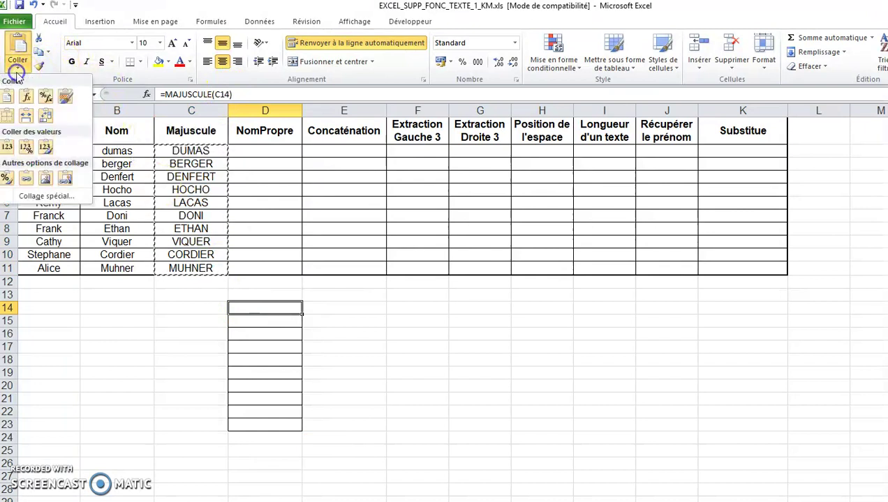
left_click(8, 144)
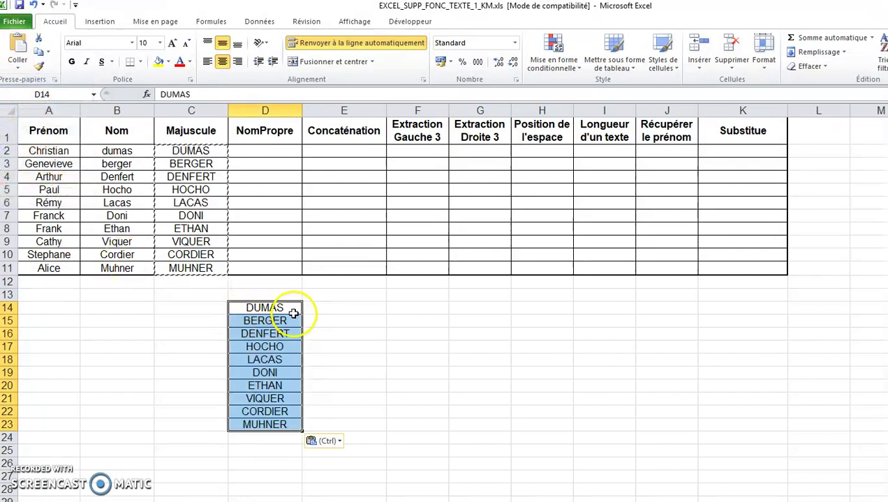
Step: Compare the contents of the pasted cells in D14:D23 with the formulas in the Majuscule column, and clear the copy selection
left_click(289, 309)
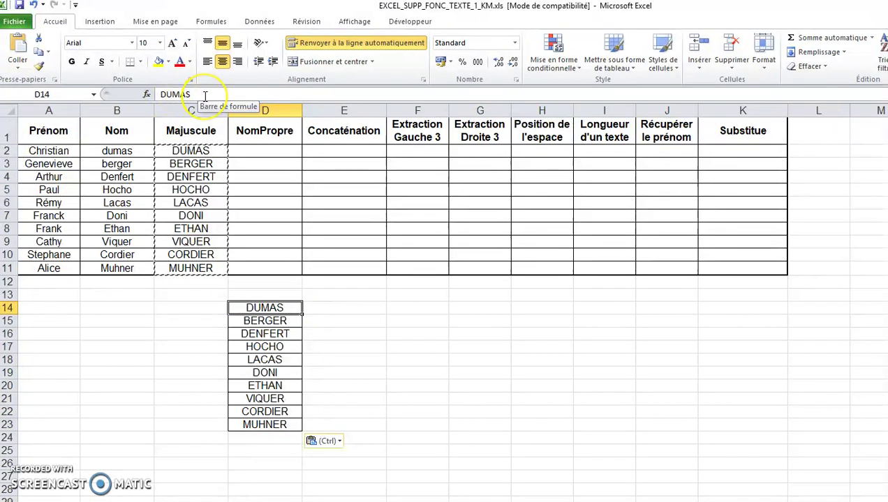
left_click(271, 322)
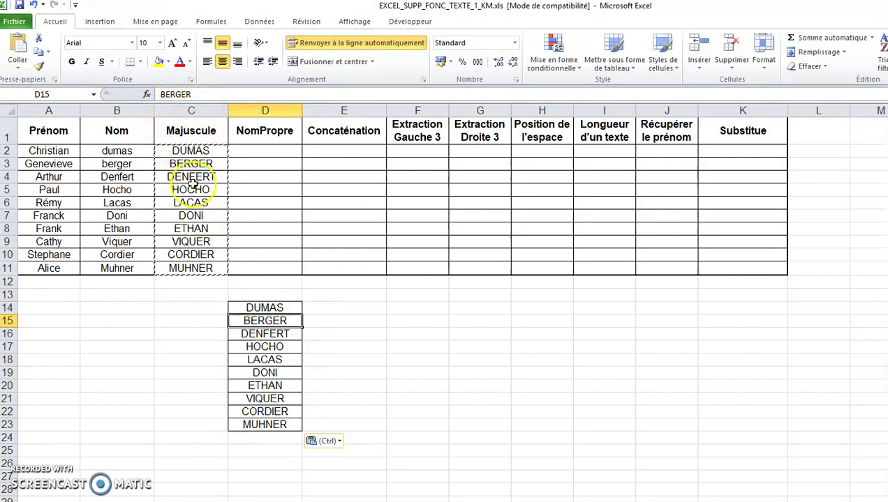
left_click(179, 154)
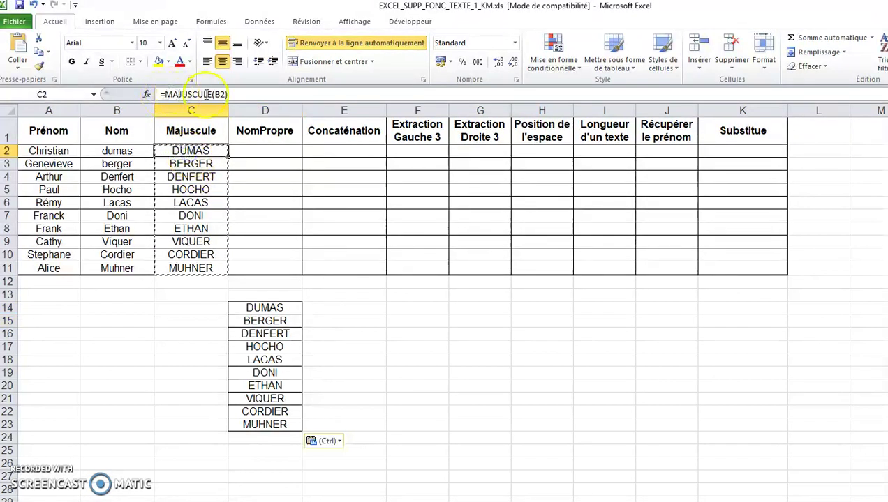
left_click(182, 163)
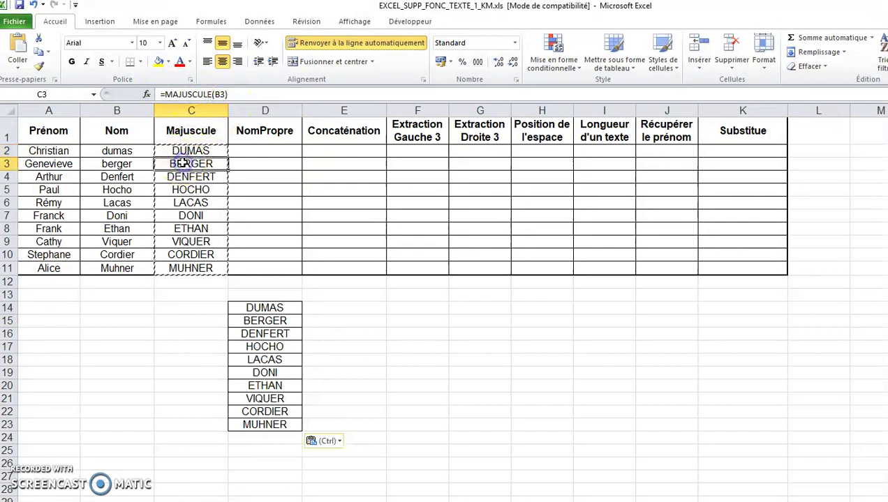
key("Escape")
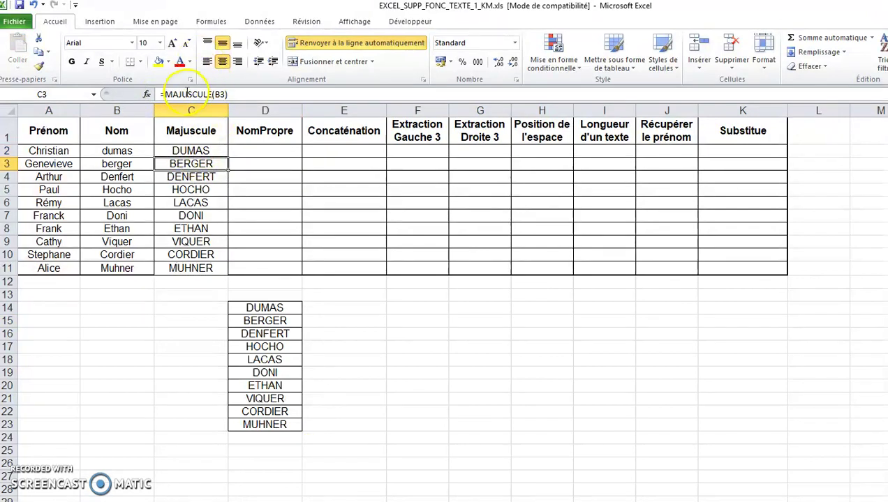
left_click_drag(258, 307, 270, 420)
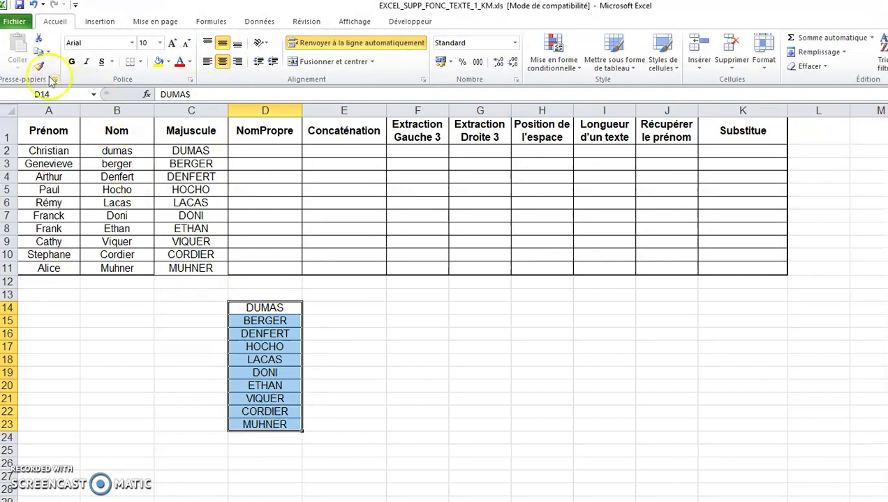
left_click(188, 152)
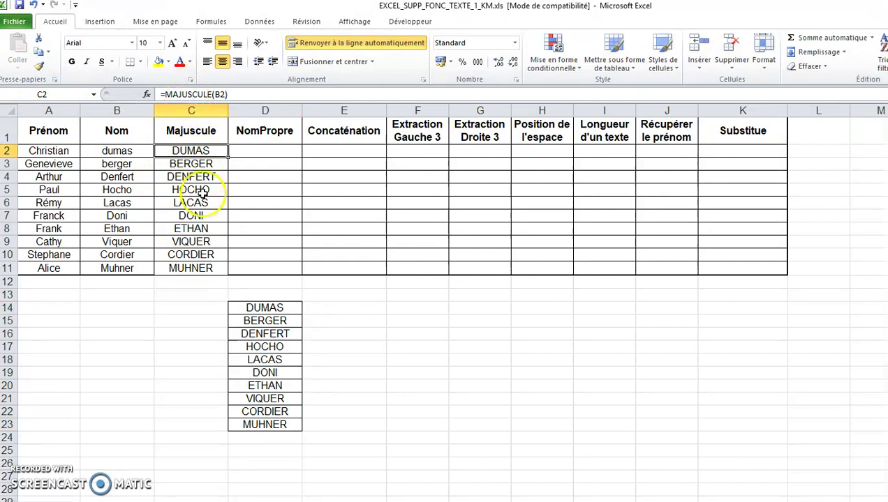
left_click(273, 308)
left_click(264, 343)
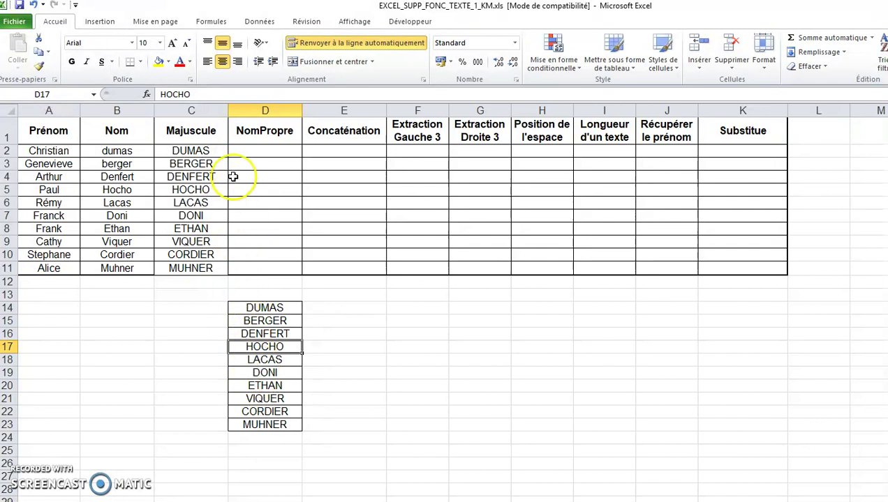
left_click(201, 149)
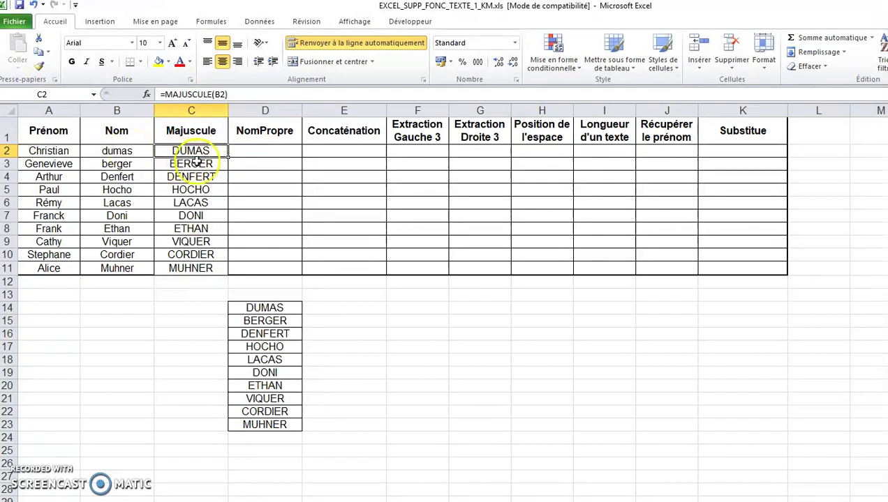
Step: Enter the NOMPROPRE function in D2 with B2 as its text, and fill the formula down to D11
left_click(258, 150)
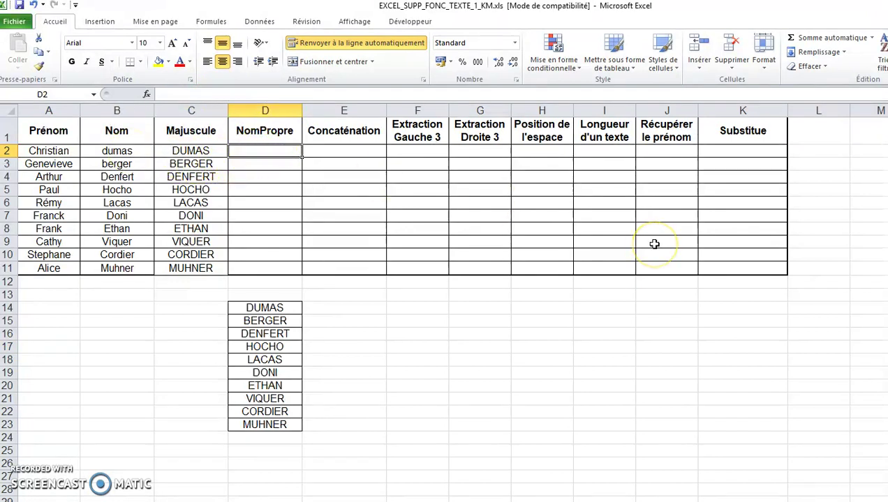
type("=nomprp")
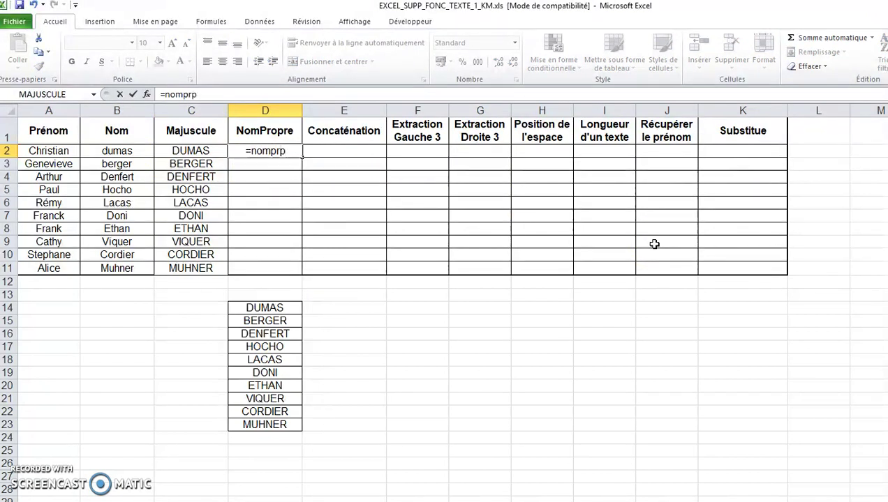
key("BackSpace")
type("opre")
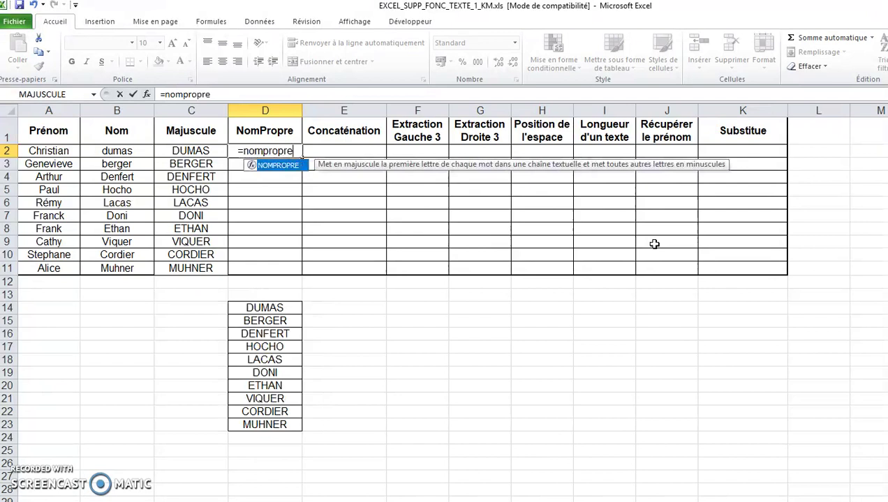
type("'")
key("BackSpace")
type("(")
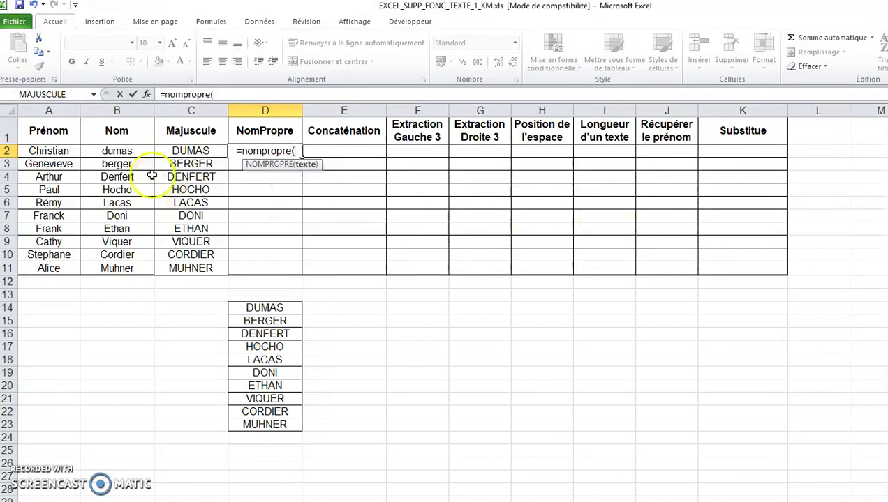
left_click(117, 151)
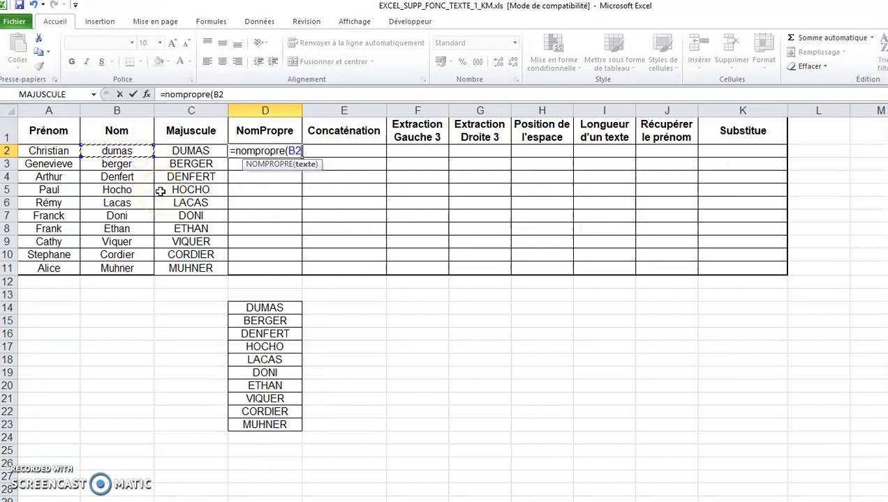
type(")")
key("Return")
key("Up")
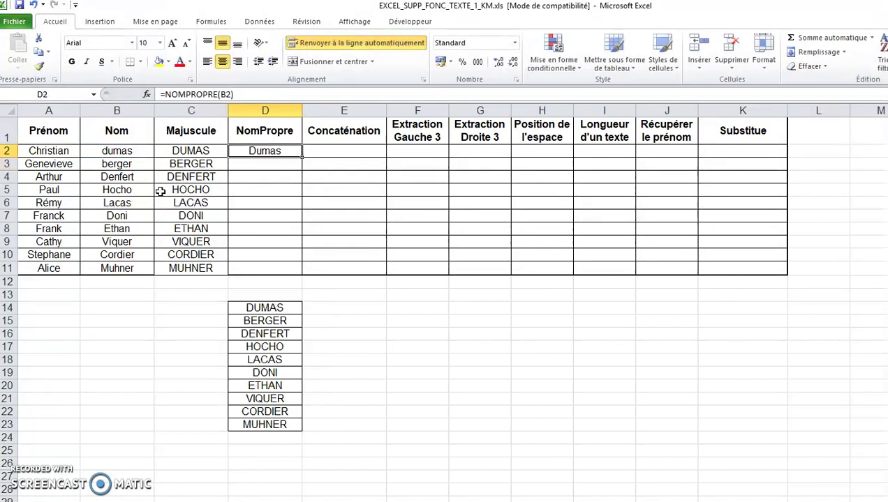
double_click(302, 157)
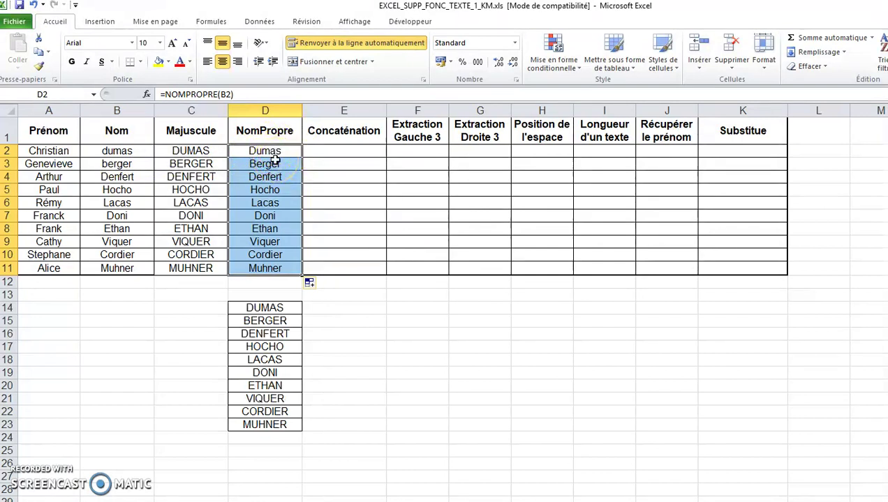
Step: Copy the NomPropre results in D2:D11, paste them as values only starting at E14, and clear the copy selection
key("ctrl+c")
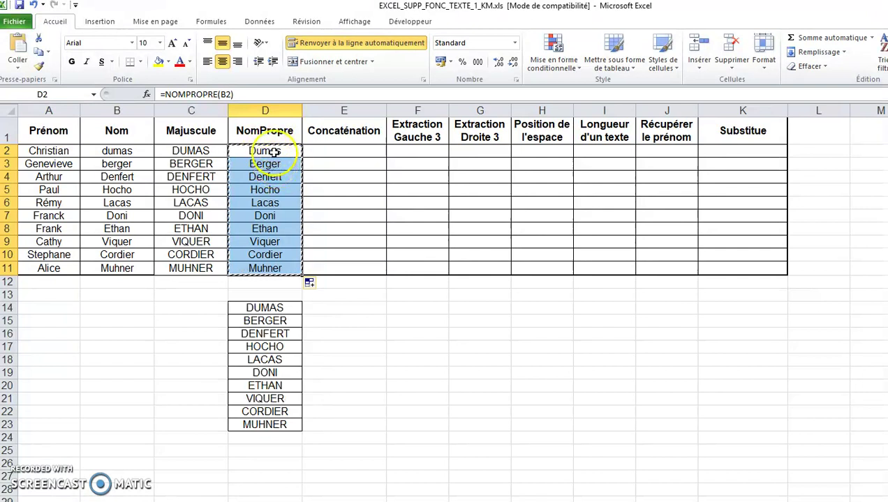
left_click(370, 306)
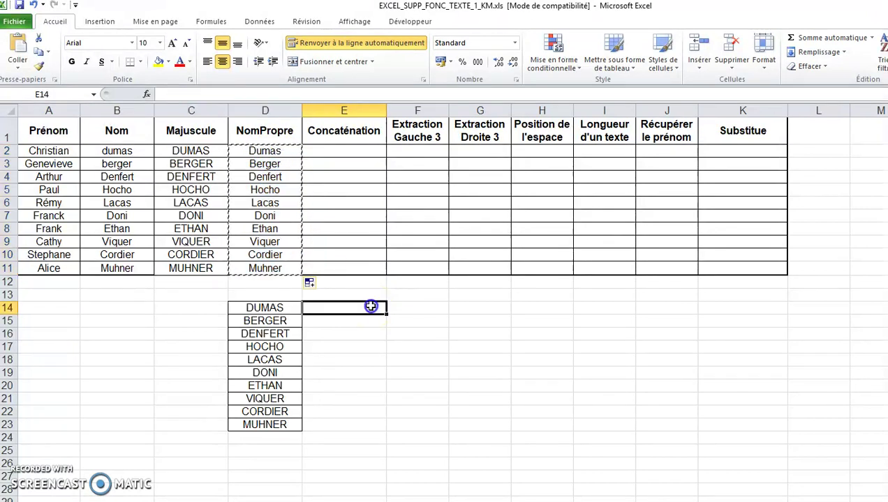
left_click(18, 62)
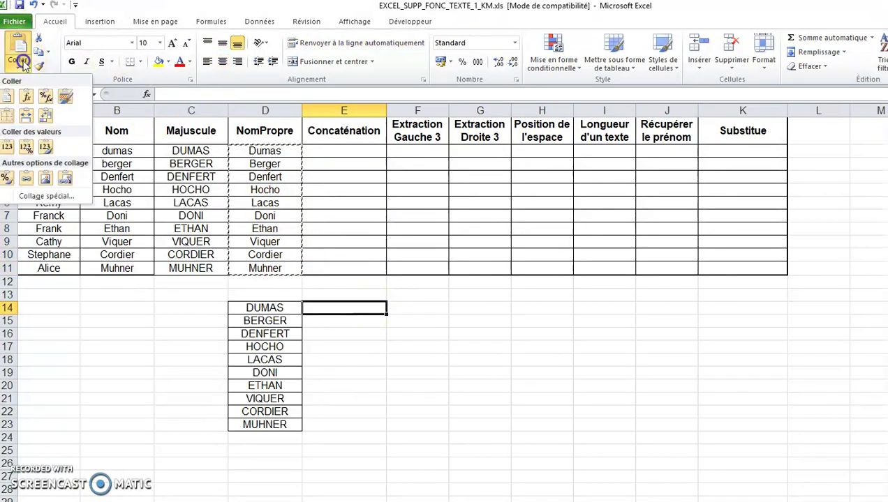
left_click(9, 149)
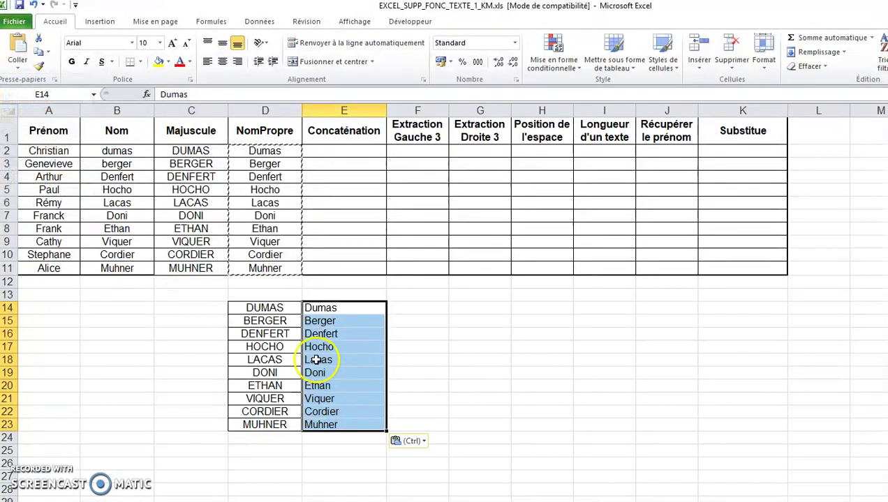
left_click(332, 307)
left_click(340, 337)
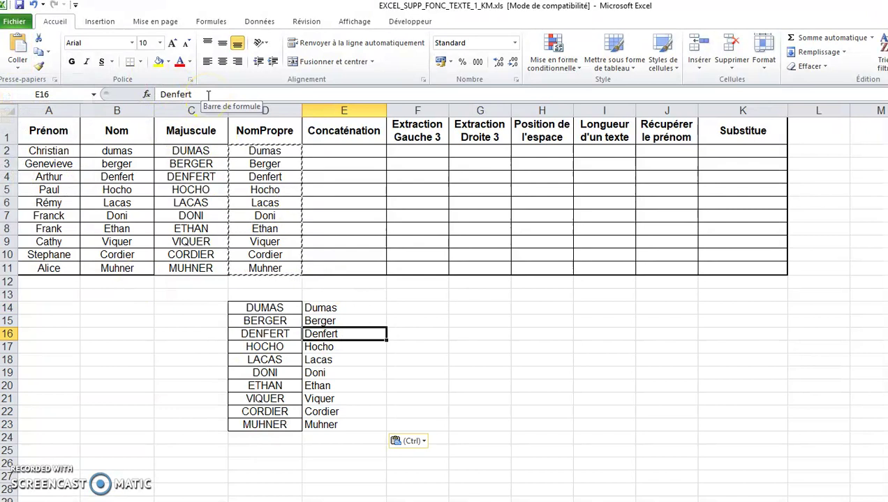
key("Escape")
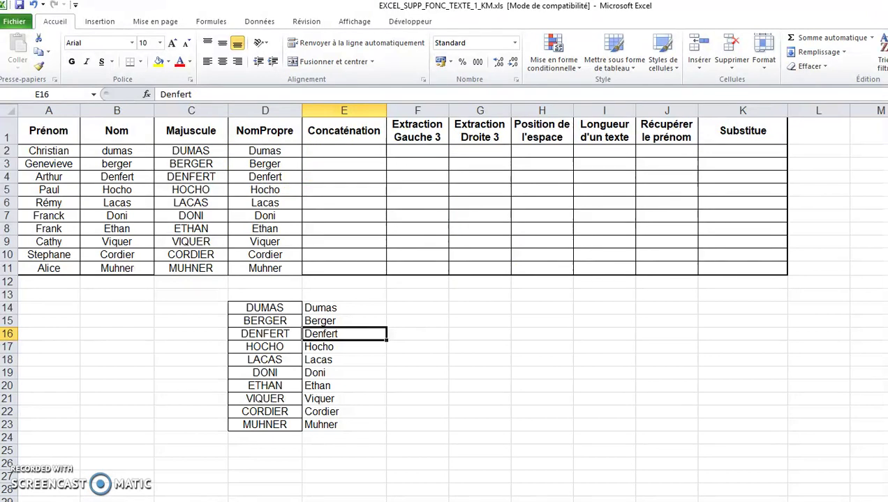
Step: Join the first name and surname in E2 with the formula =A2&B2, and fill it down to E11
scroll(444, 300, "up", 1)
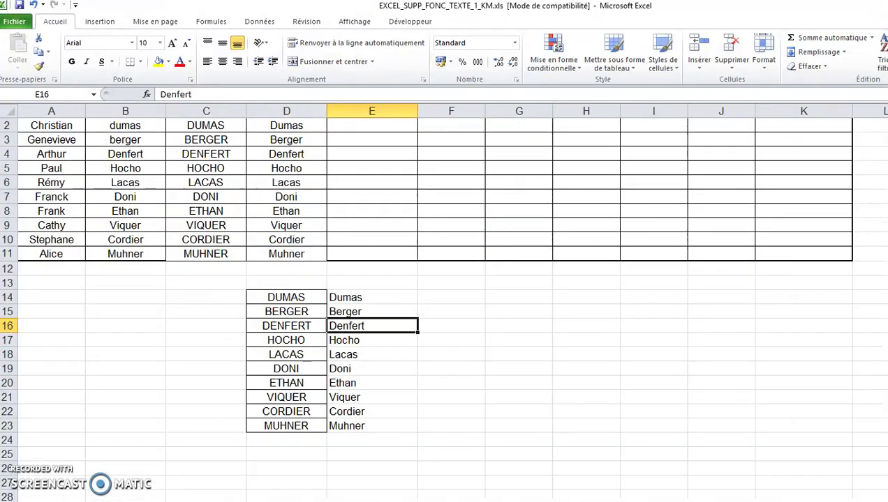
scroll(596, 430, "up", 1)
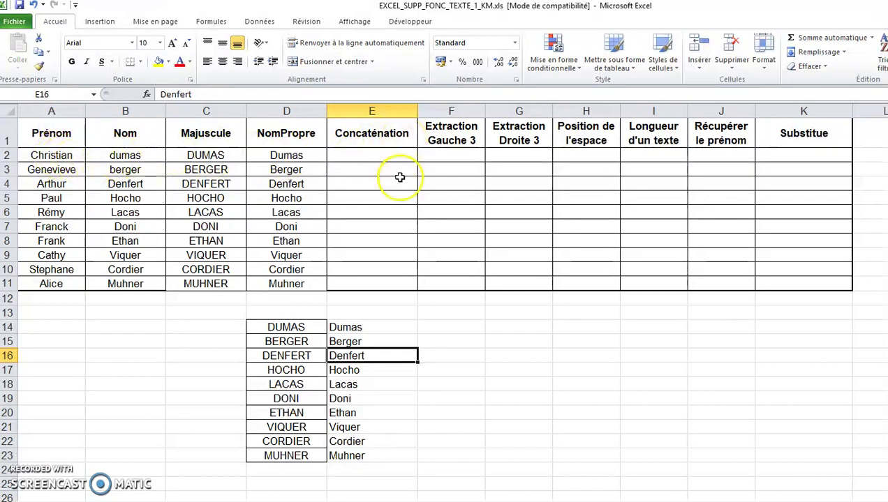
left_click(382, 157)
type("=")
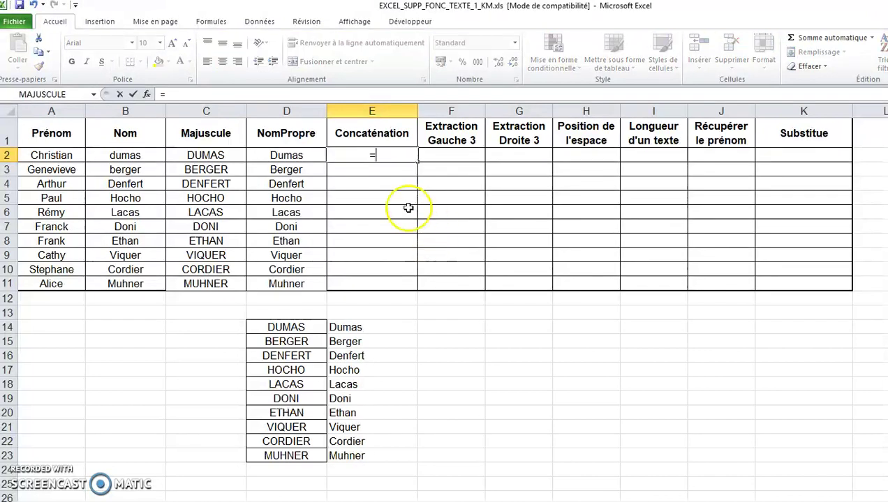
left_click(64, 154)
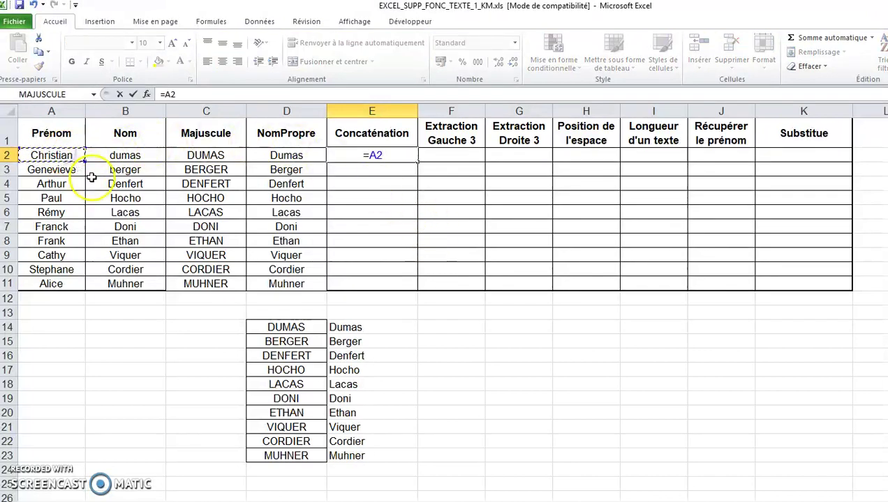
type("&")
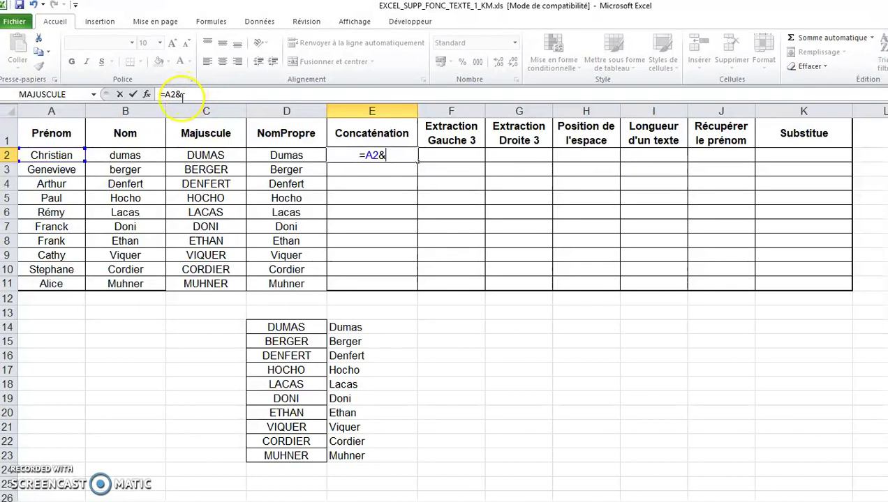
left_click(150, 156)
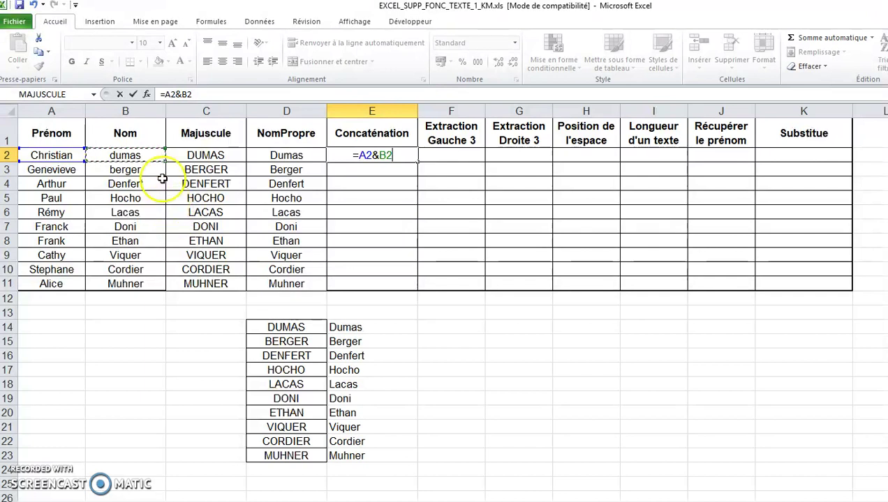
key("Return")
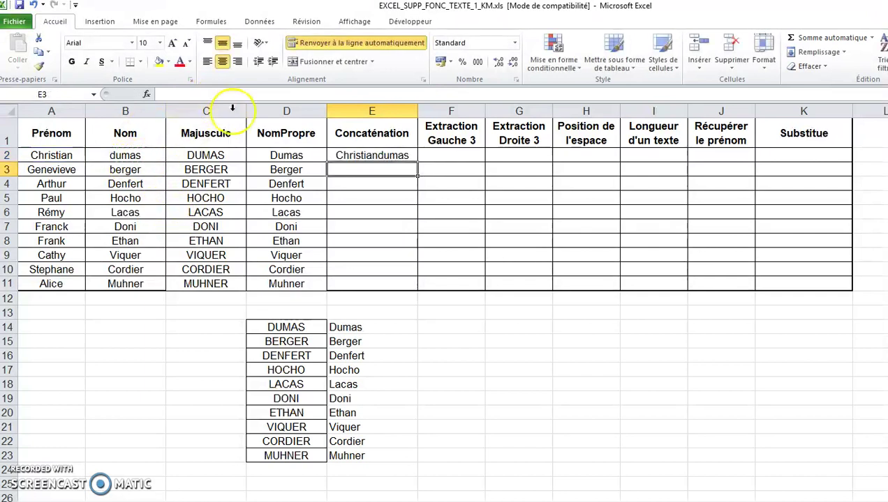
left_click(377, 155)
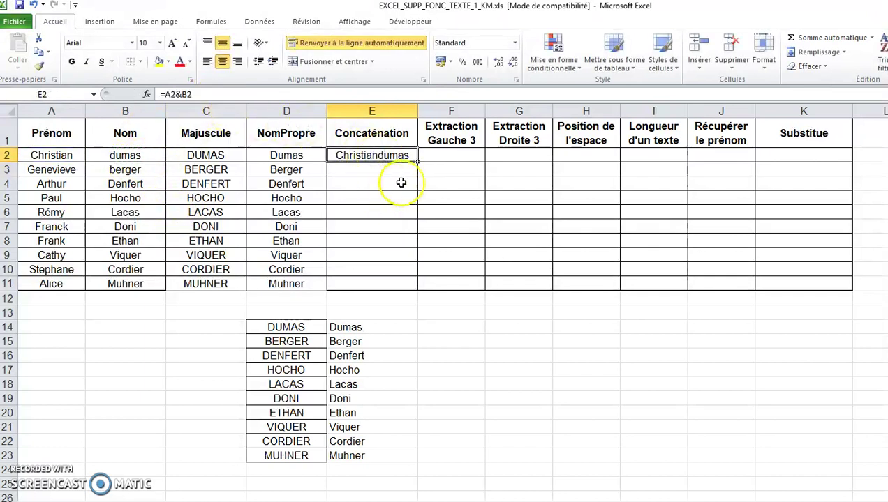
double_click(417, 162)
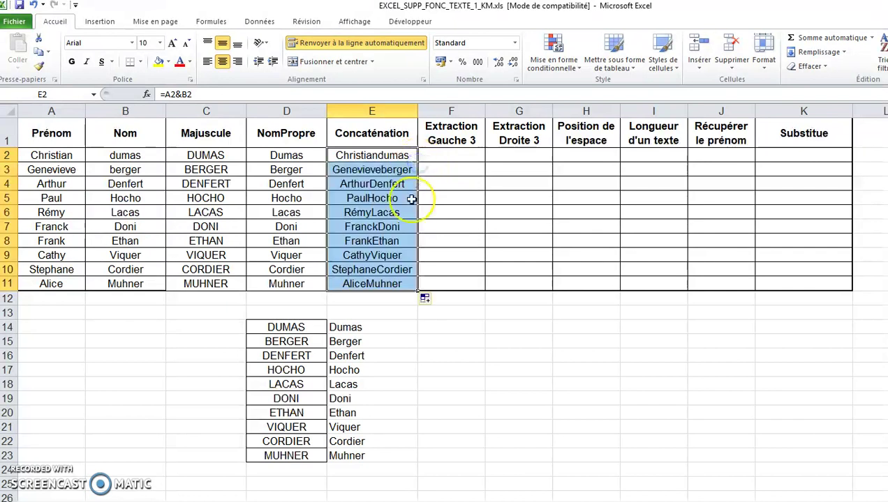
Step: Change the concatenation formula in E2 to =A2&" "&C2, adding a space and using the uppercase surname
left_click(374, 156)
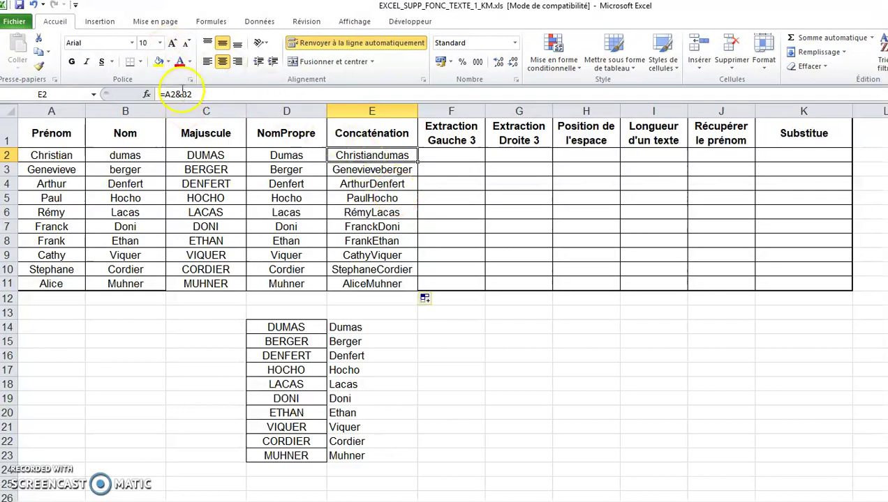
left_click(183, 94)
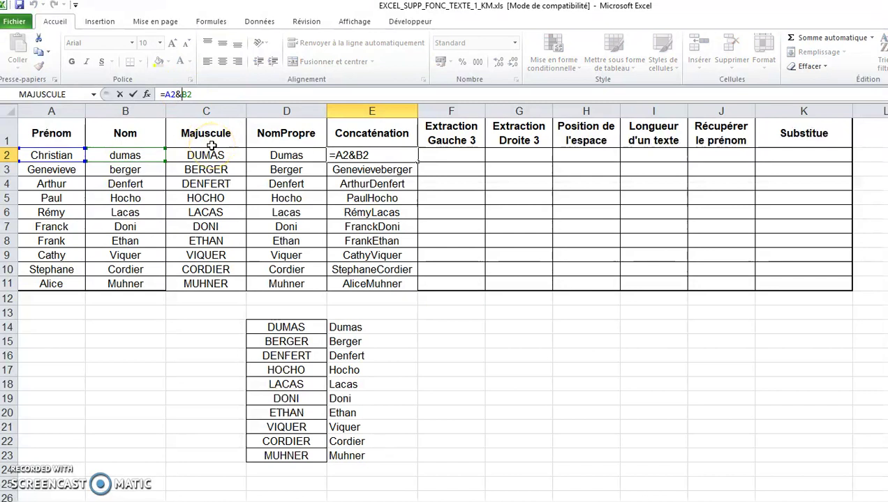
type("\"")
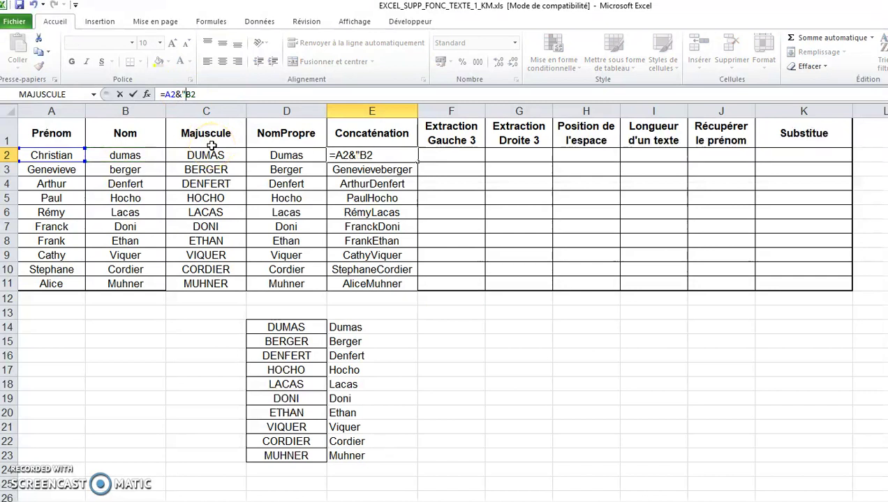
type(" \"")
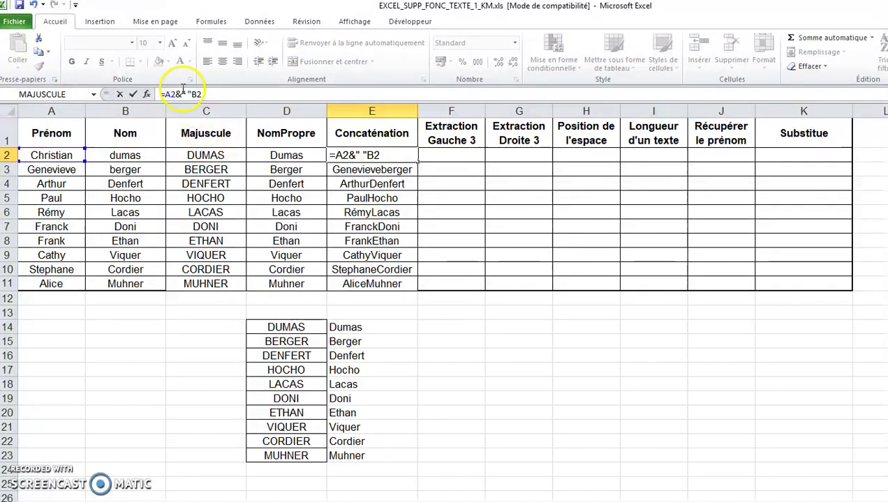
left_click(188, 94)
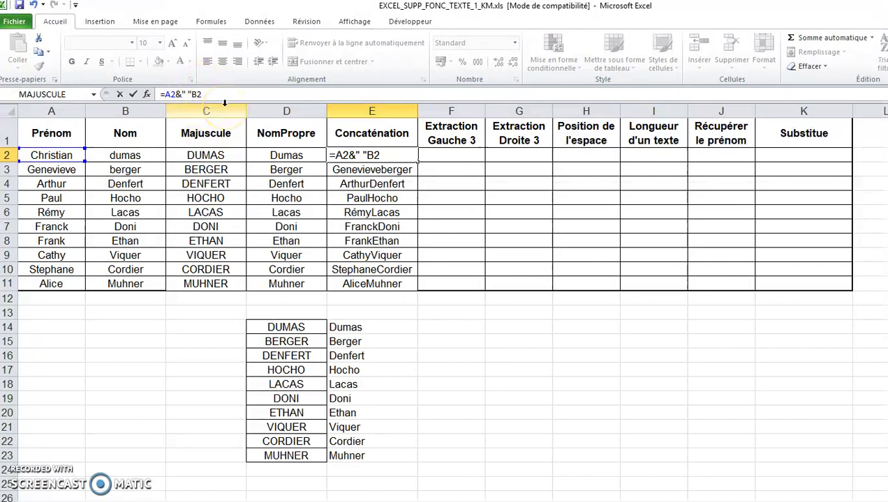
type("&")
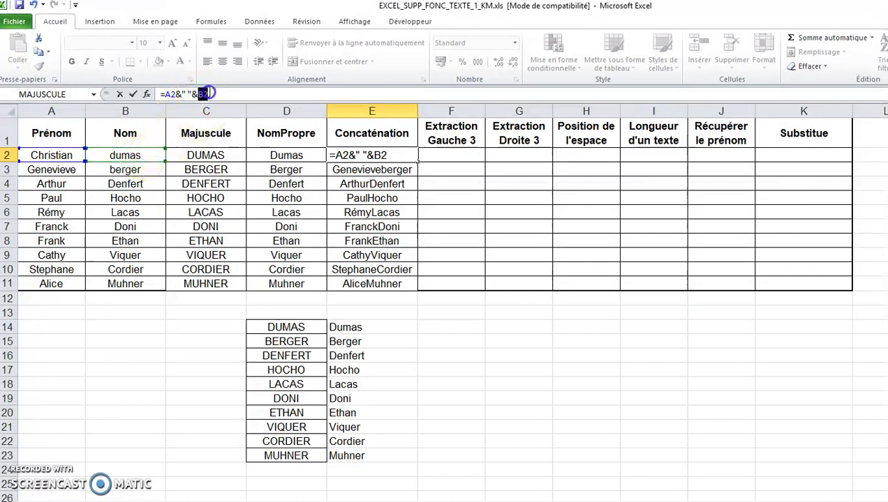
left_click(199, 155)
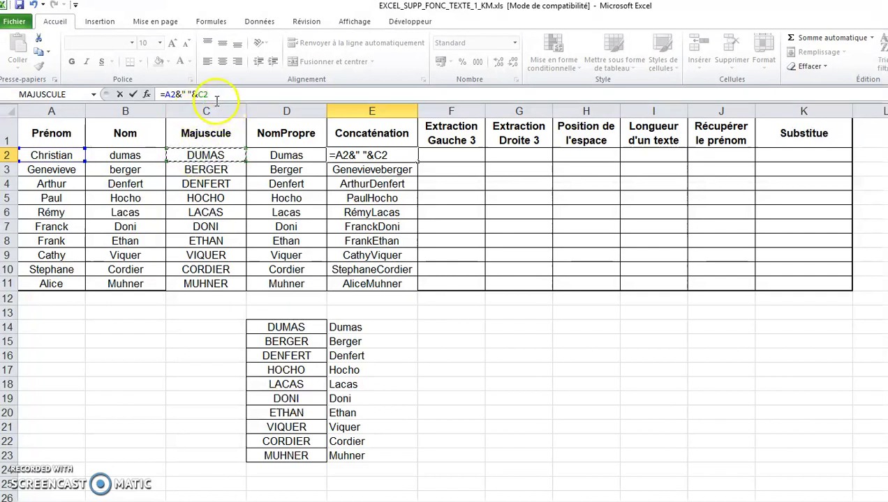
key("Return")
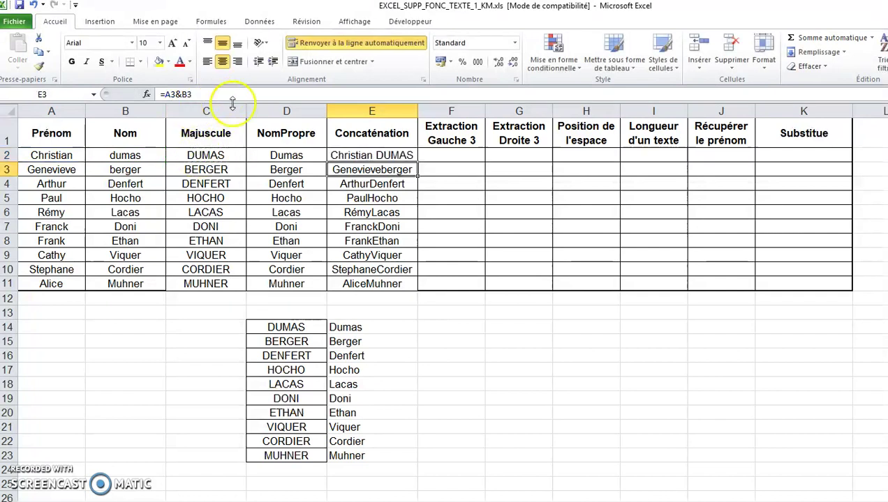
Step: Fill the revised concatenation formula from E2 down to E11, and widen column E to fit the full names on one line
left_click(367, 154)
double_click(417, 162)
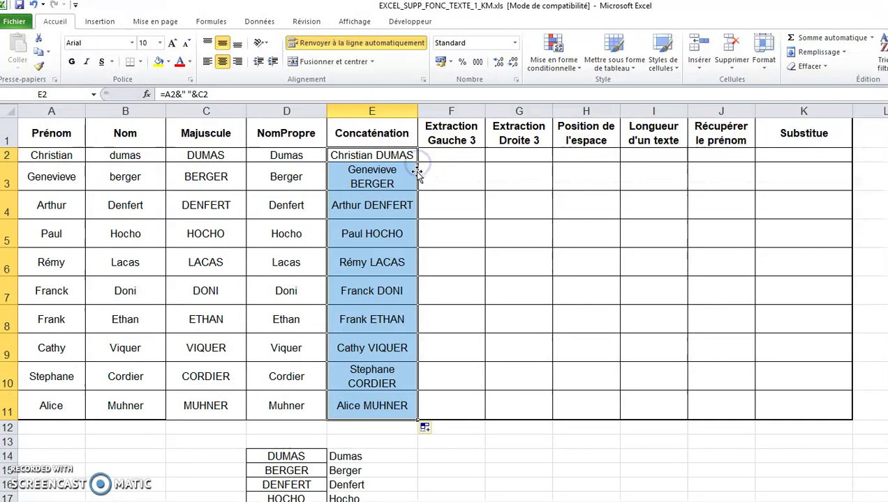
left_click_drag(417, 111, 439, 111)
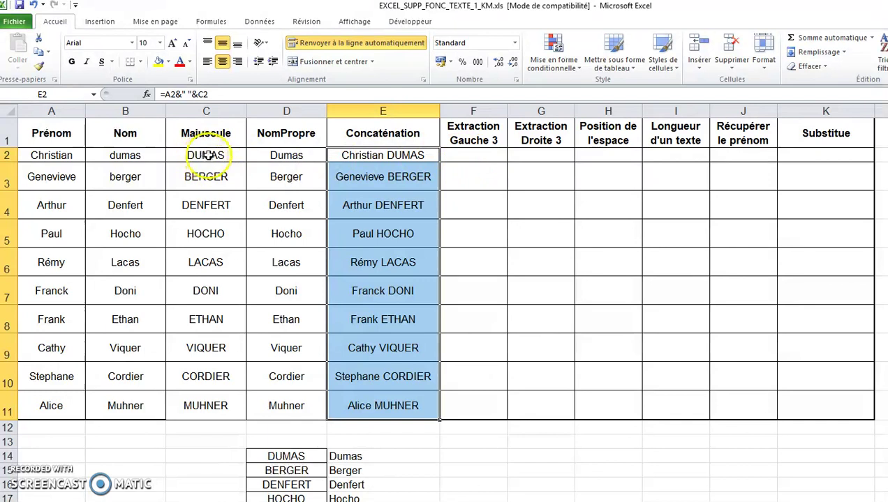
Step: Extract the first three characters of the uppercase surname in F2 with =GAUCHE(C2;3), and fill the formula down to F11
left_click(487, 153)
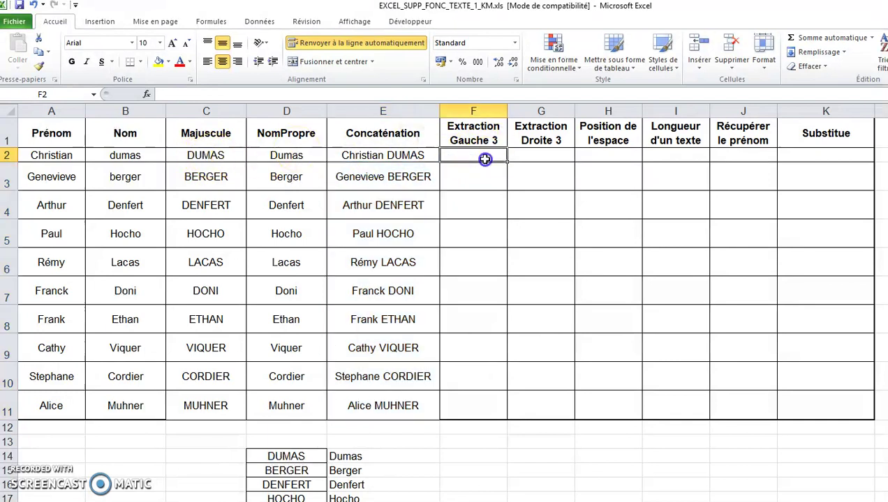
type("=gauche(")
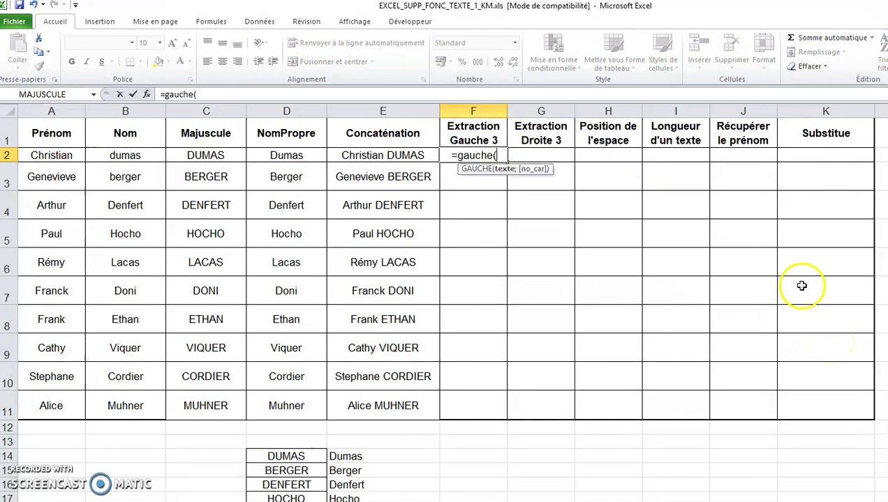
left_click(219, 155)
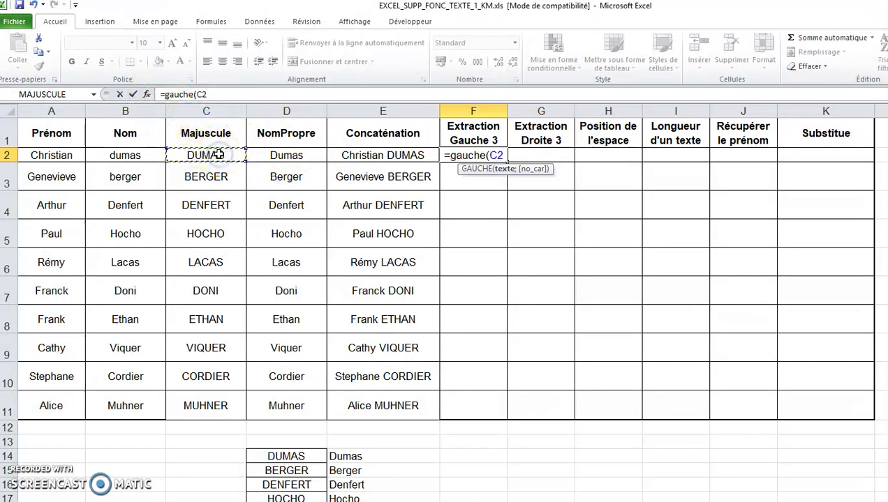
type(";")
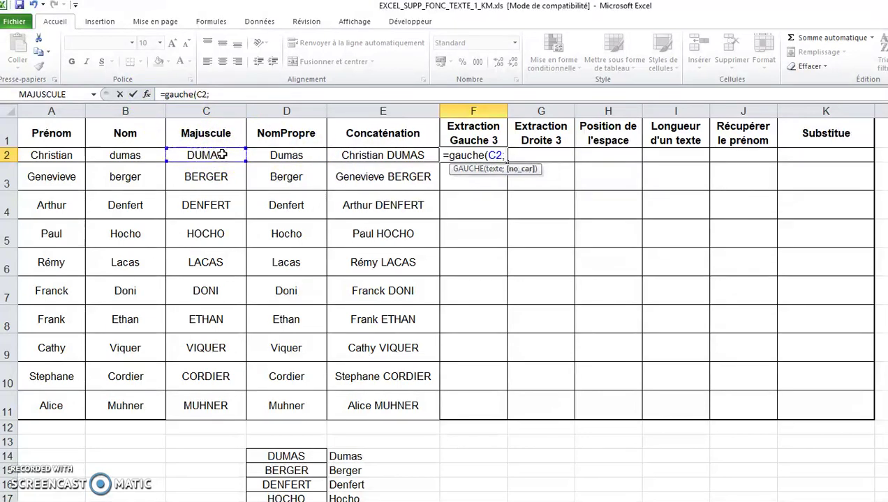
type("3")
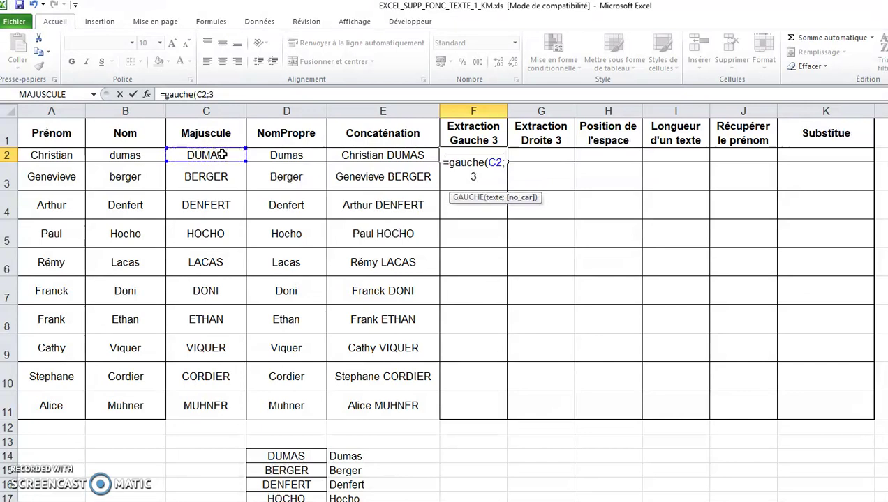
type(")")
key("Return")
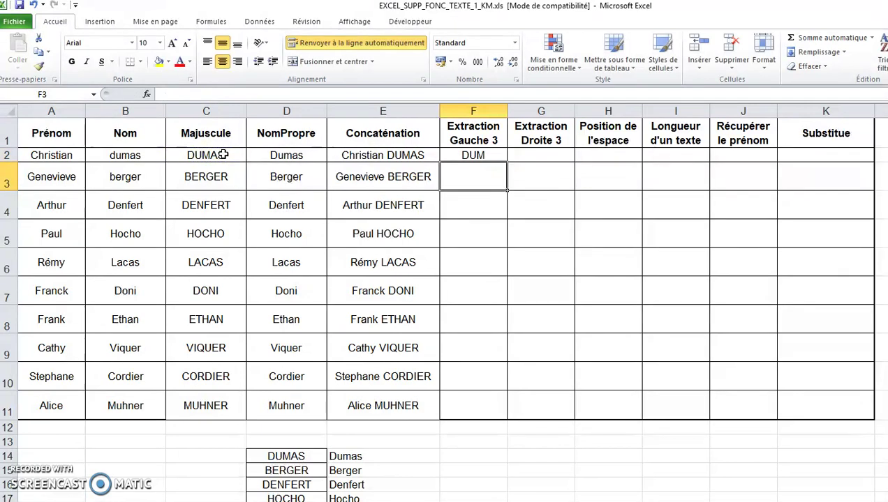
key("Up")
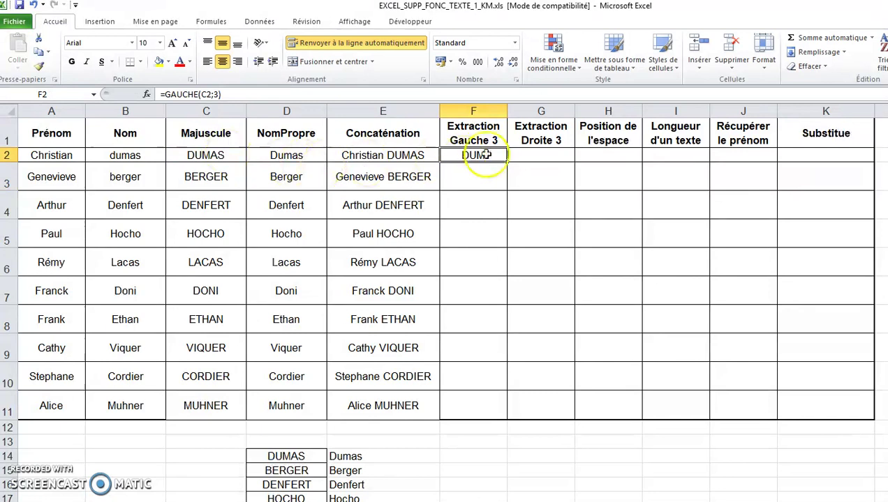
double_click(507, 160)
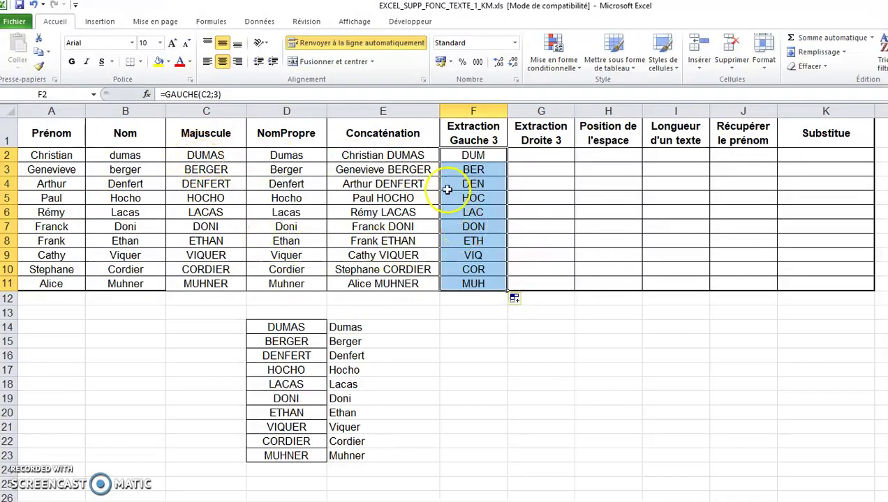
Step: Extract the last four characters of the uppercase surname in G2 with =DROITE(C2;4), and fill the formula down to G11
left_click(544, 158)
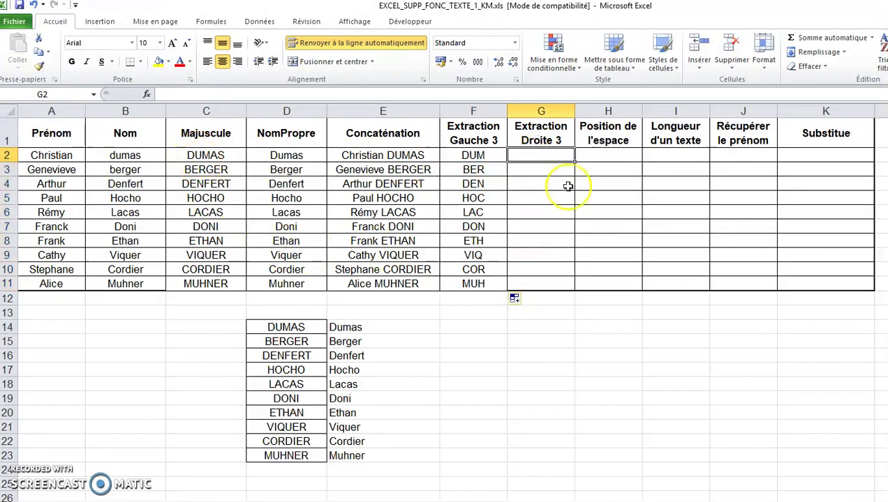
type("=dr")
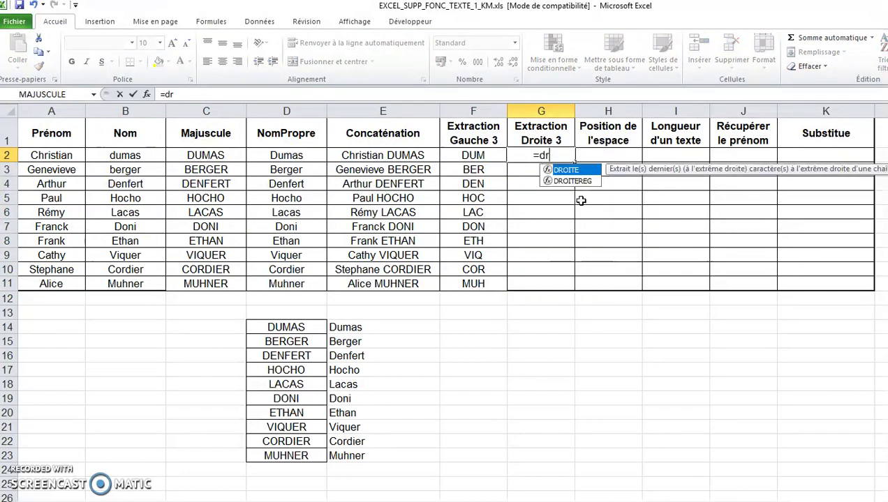
type("oite(")
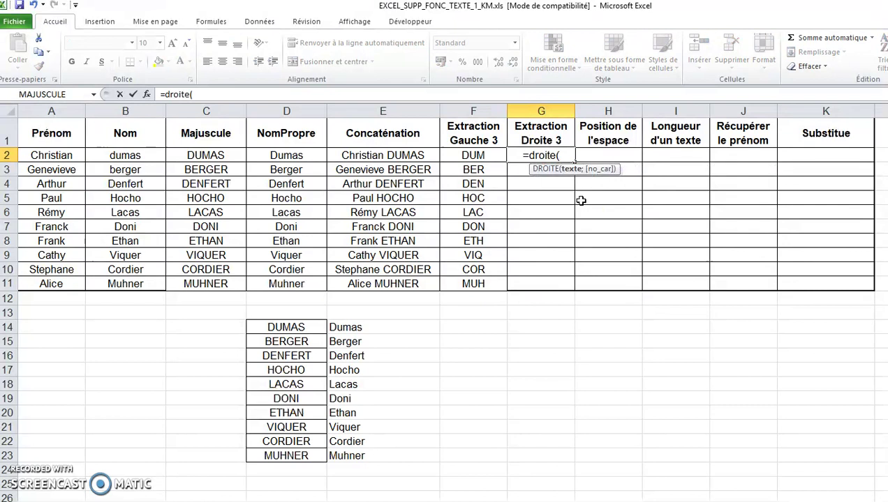
left_click(213, 153)
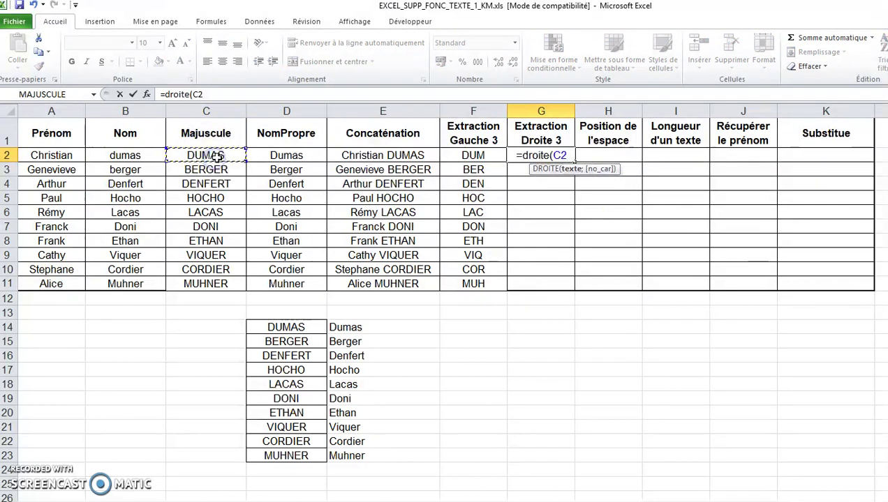
type(";4)")
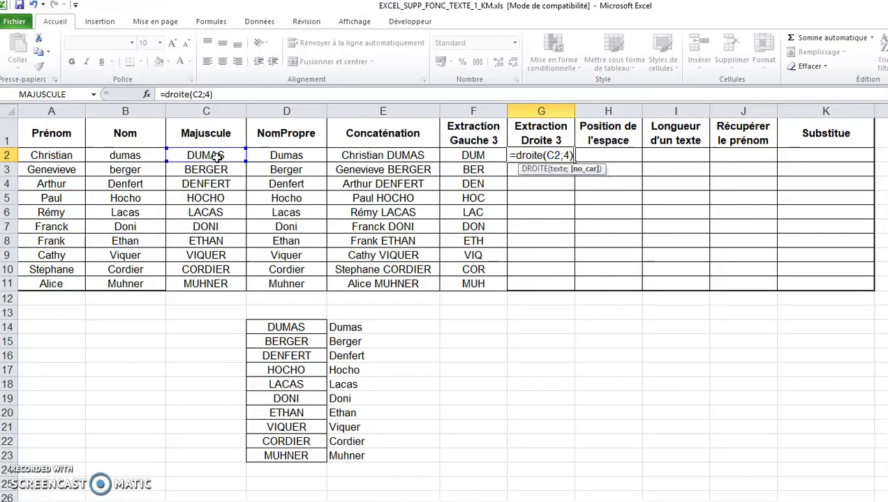
key("ctrl+Return")
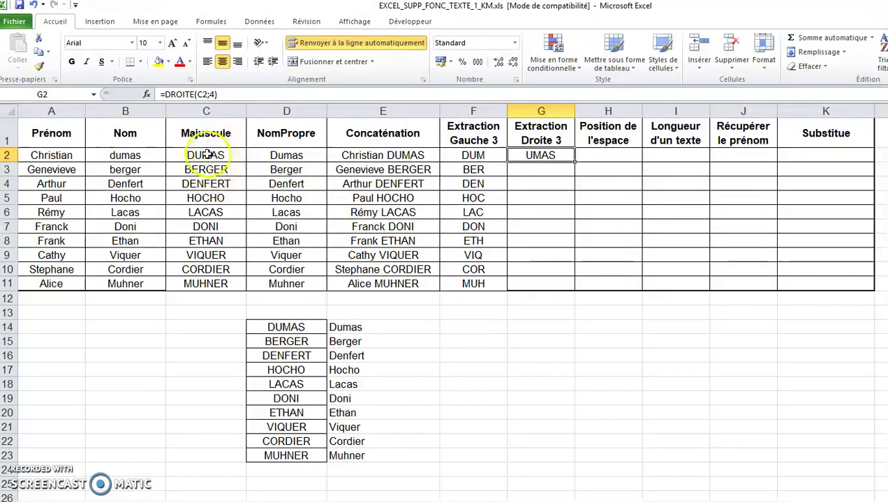
double_click(576, 160)
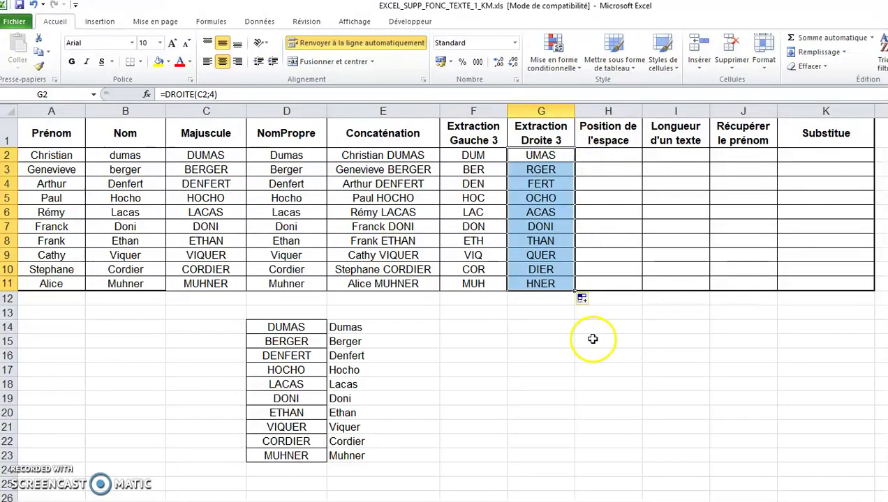
Step: Try to enter the number 001 with its leading zeros in F14 under the Standard number format
left_click(473, 154)
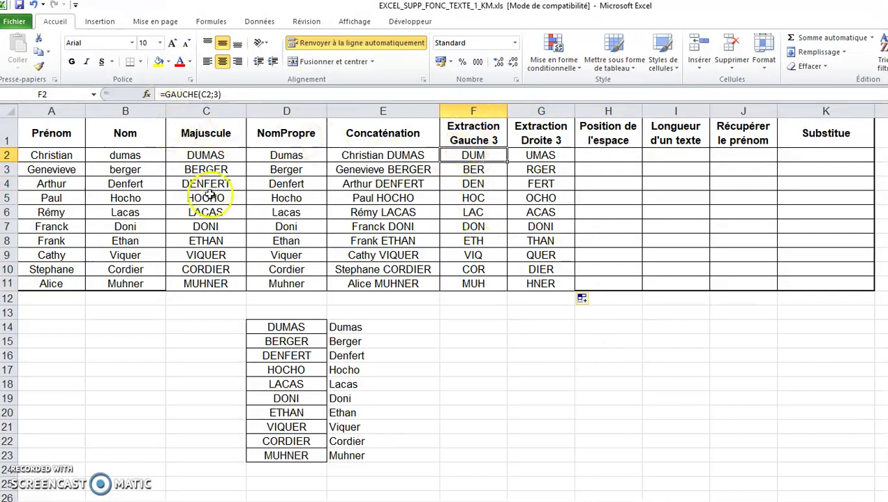
left_click(455, 329)
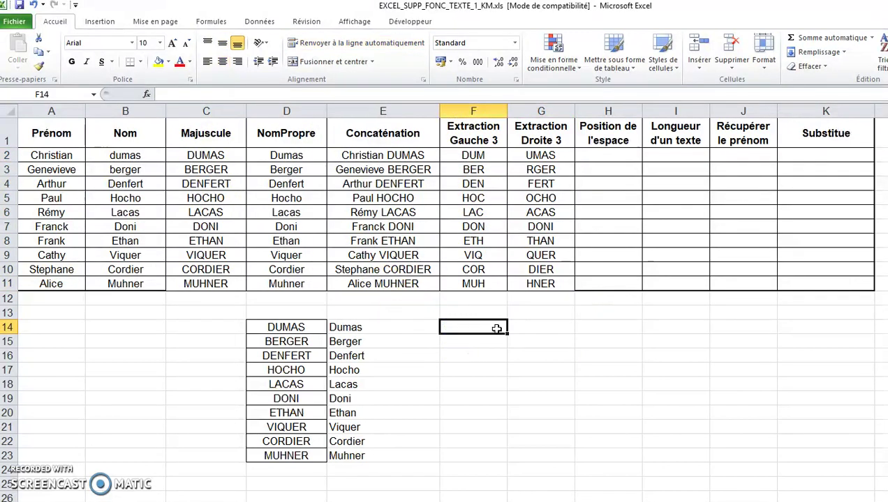
type("001")
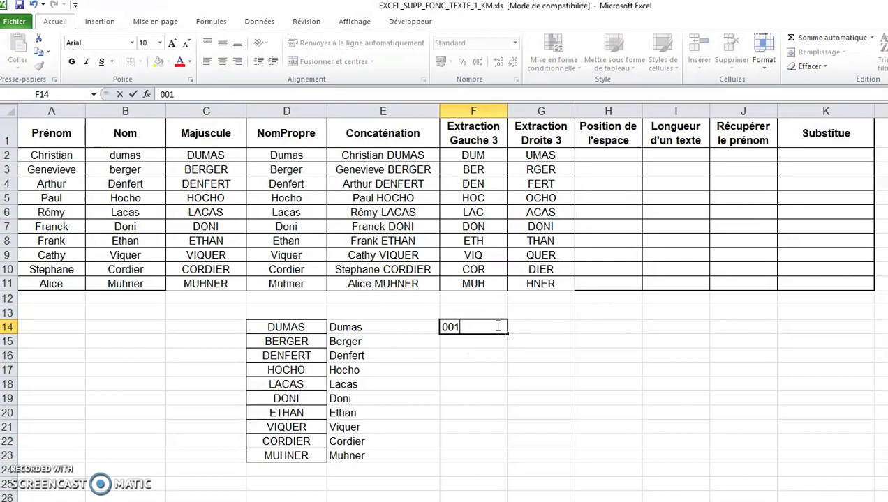
key("Return")
Step: Enter 001 in F14 using the Texte number format, and fill the numbering down to F22
left_click(497, 326)
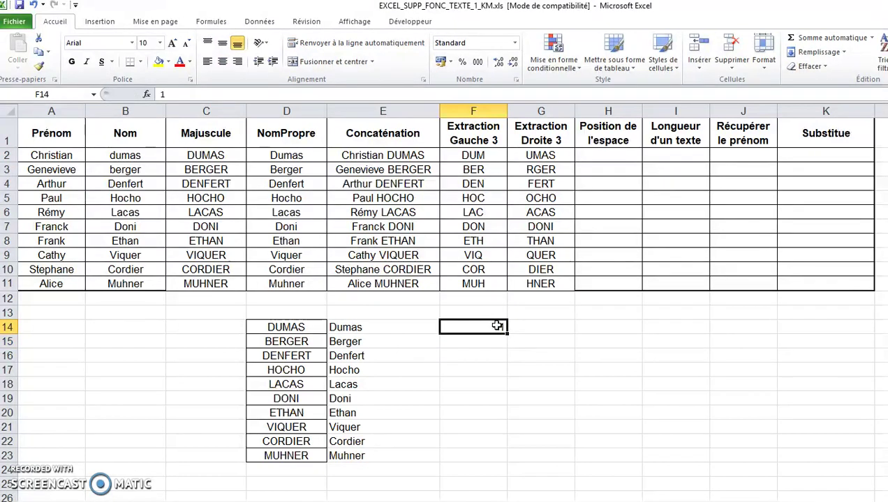
left_click(515, 44)
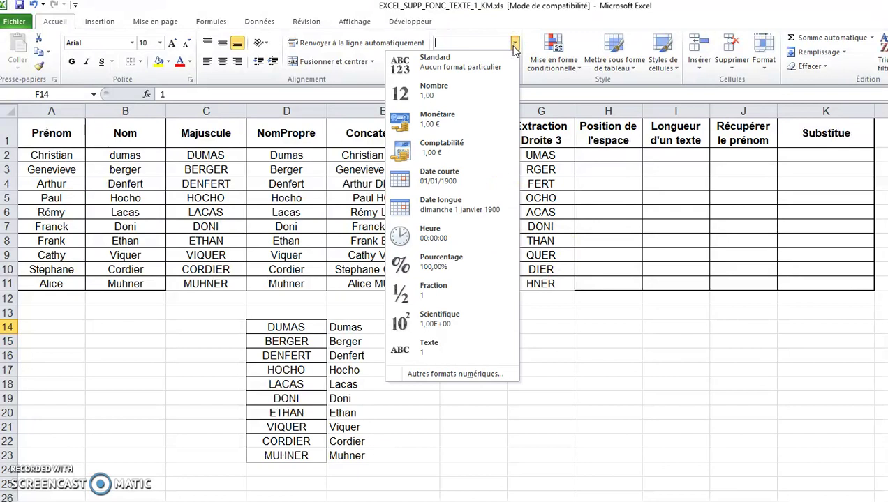
left_click(465, 352)
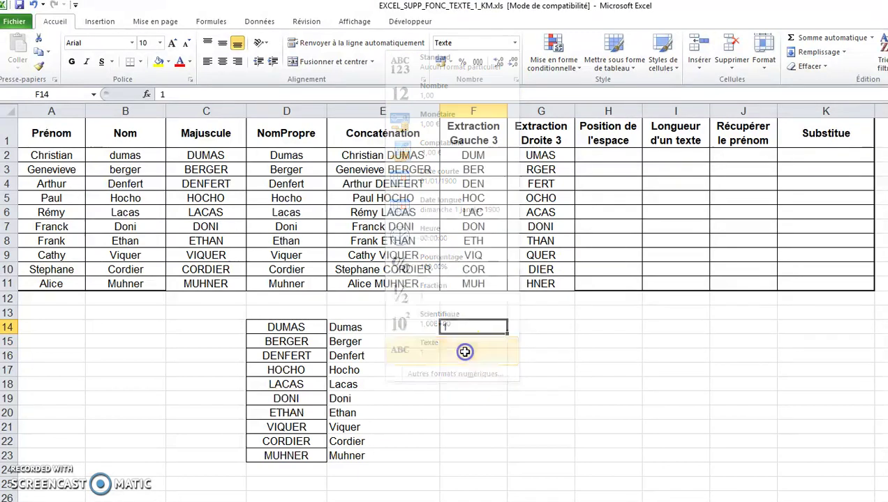
type("001")
key("Return")
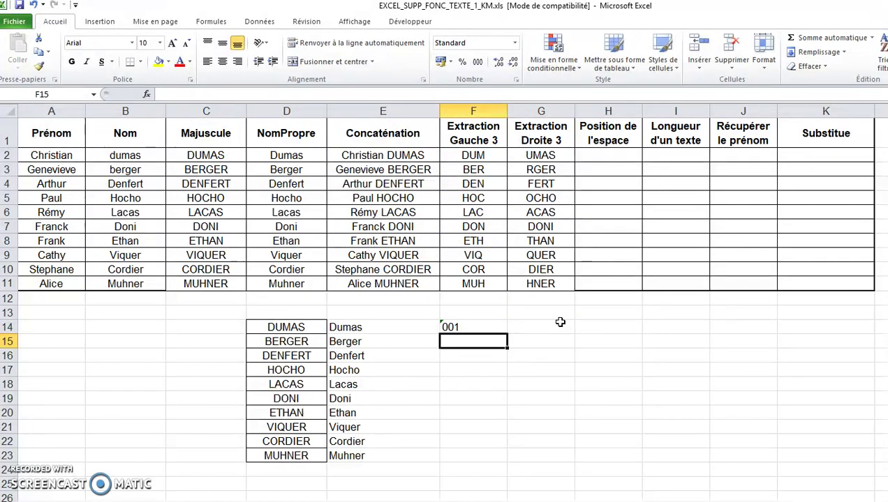
key("Up")
left_click_drag(508, 333, 512, 448)
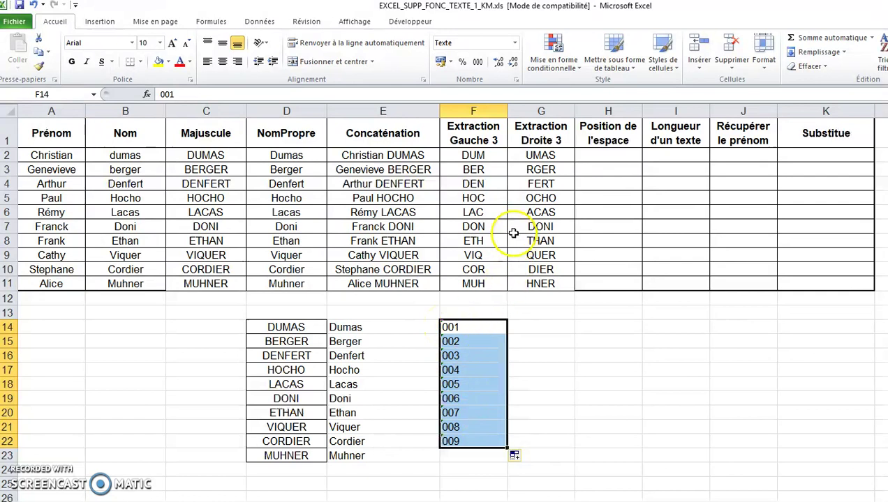
Step: Build a code in G14 with =F14&F2, joining the number to the three-letter extract, and fill it down to G22
left_click(557, 327)
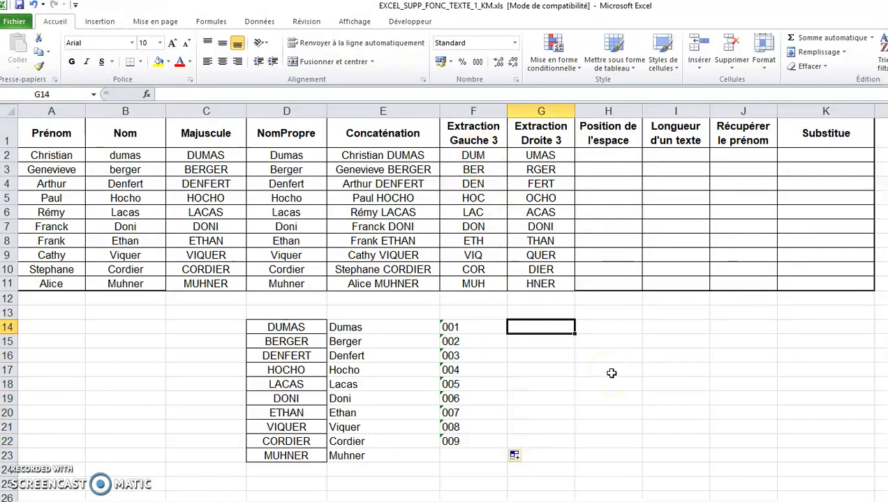
type("=")
key("Left")
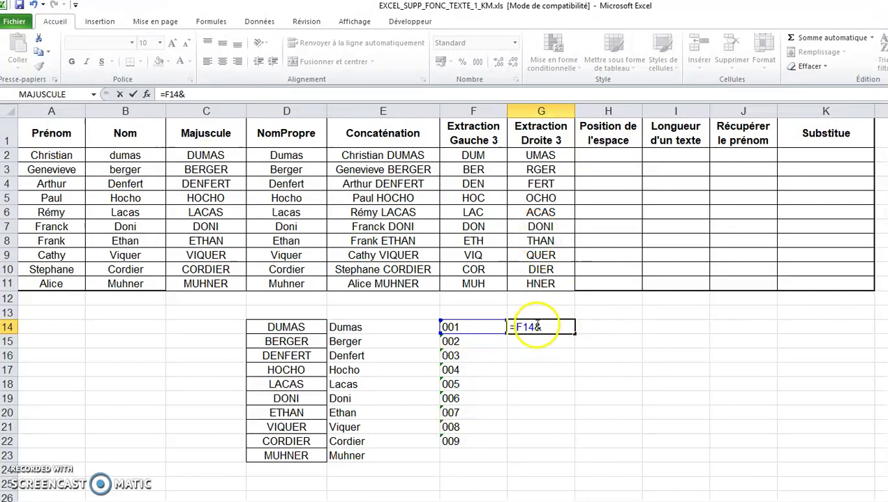
left_click(474, 155)
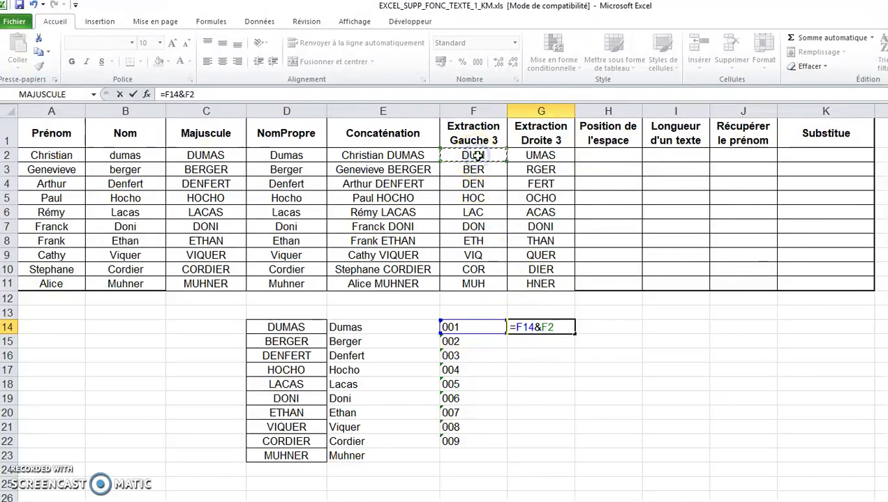
key("Return")
key("Up")
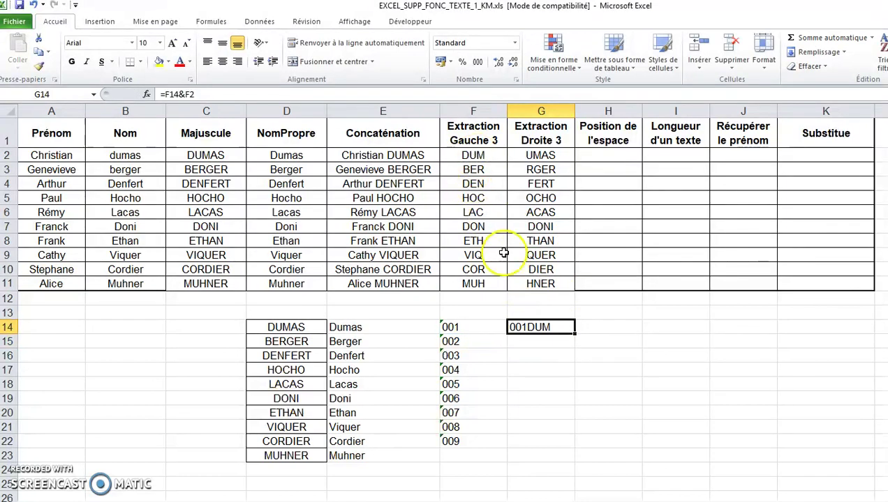
left_click_drag(576, 334, 577, 449)
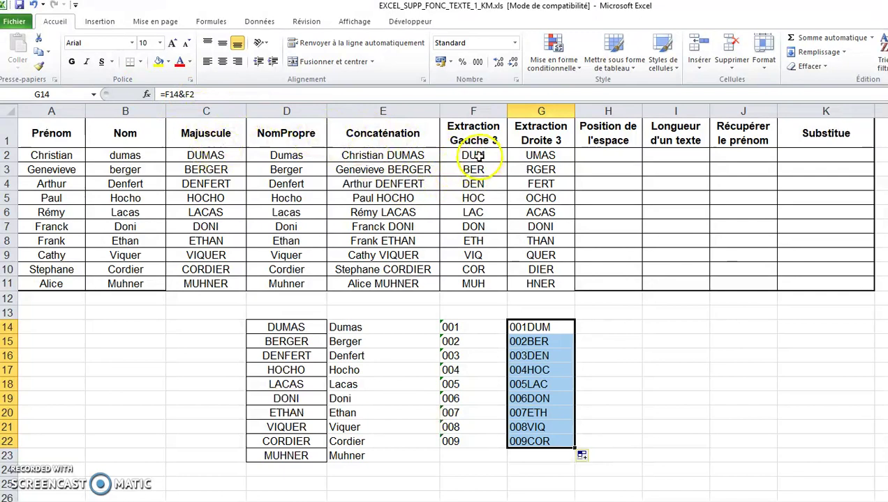
left_click(605, 317)
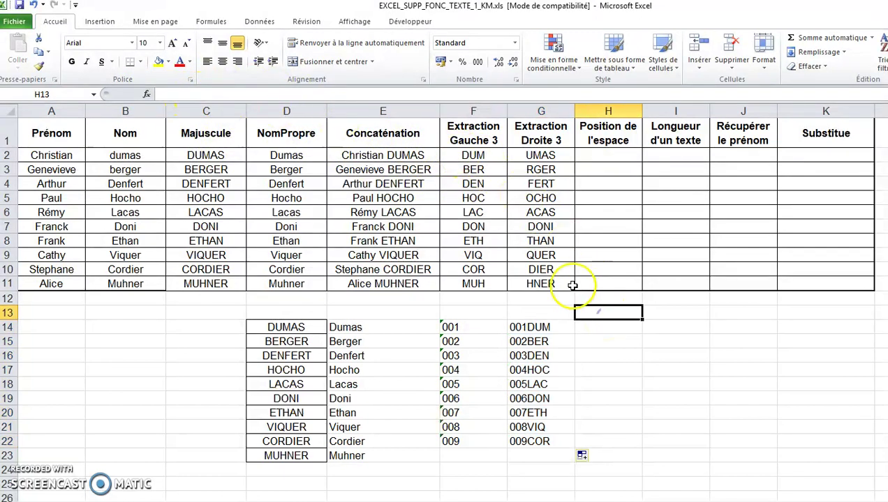
left_click(476, 156)
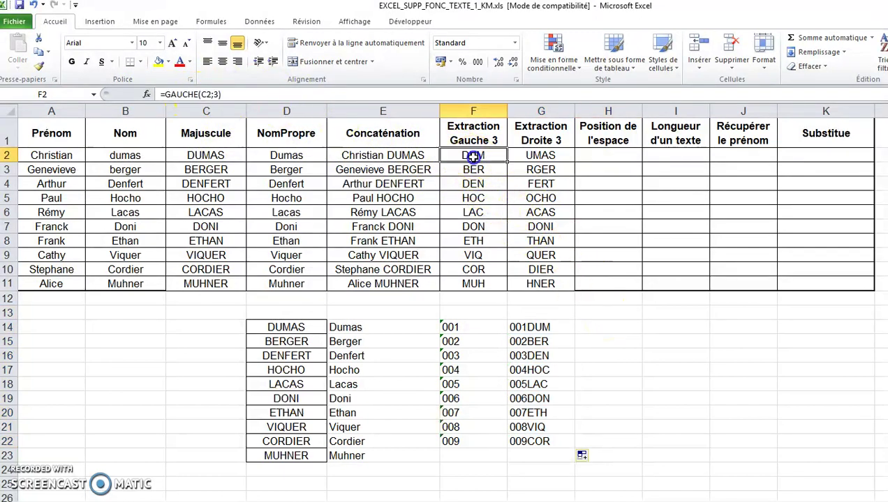
left_click(541, 155)
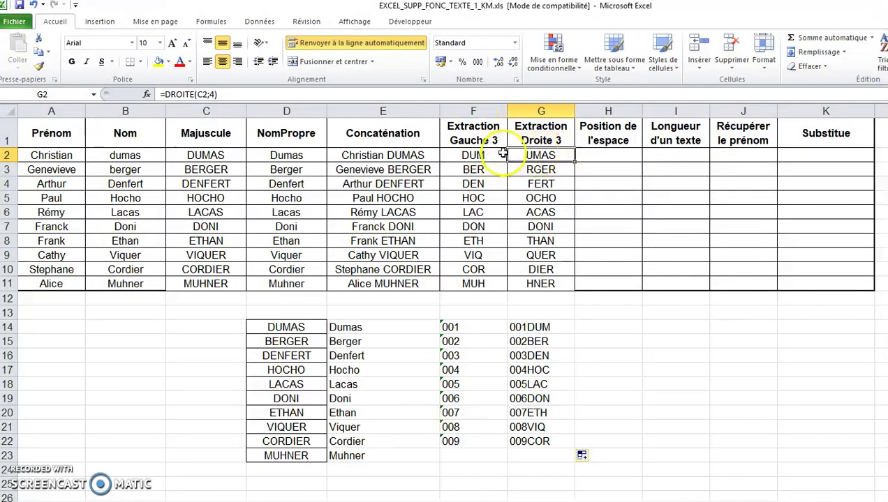
Step: Try to find the space's position in H2 with =CHERCHE(E2;" "), and clear the cell
left_click(610, 155)
type("=CHERCHE(E2;\" \")")
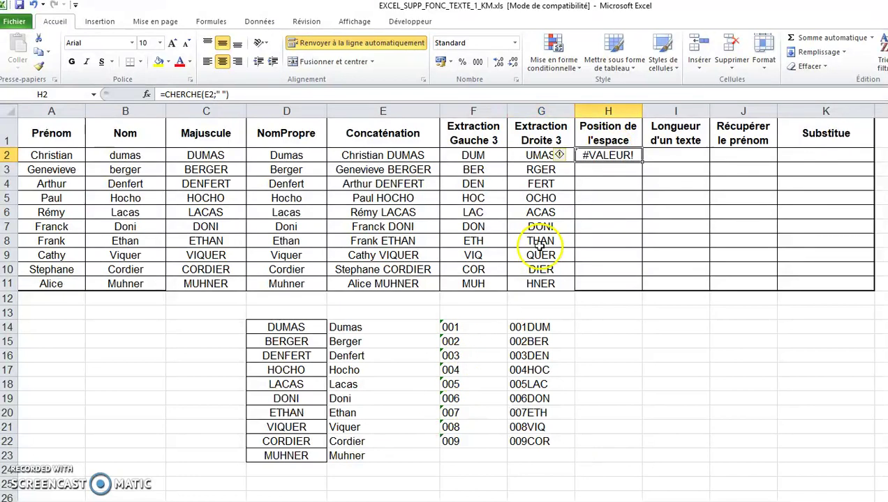
key("Delete")
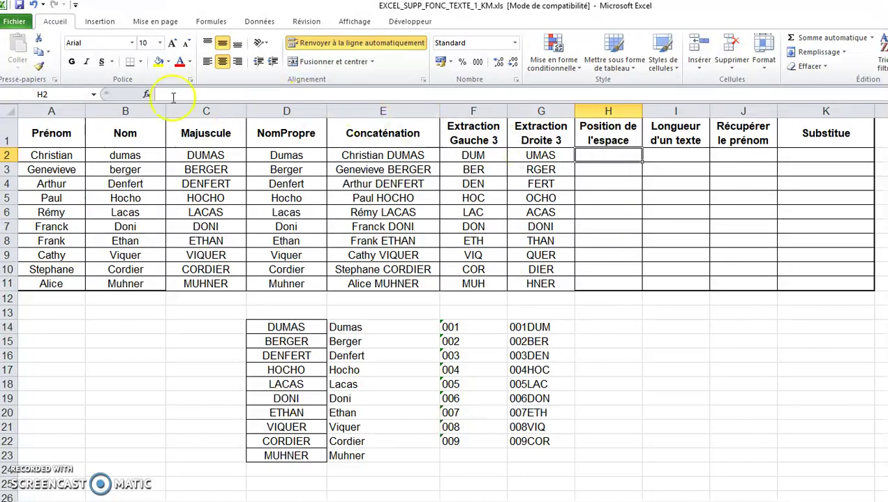
Step: Insert the CHERCHE function from the Texte category into H2, keeping the table's first rows in view beside its arguments
left_click(146, 94)
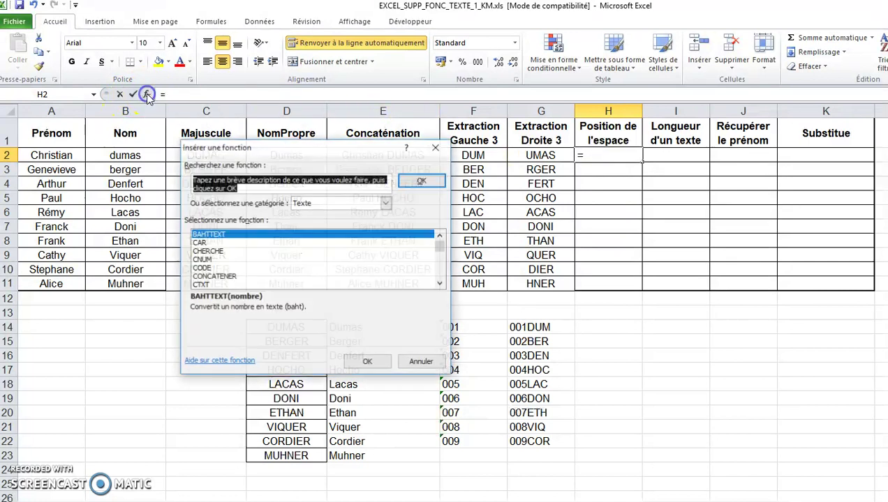
left_click(222, 251)
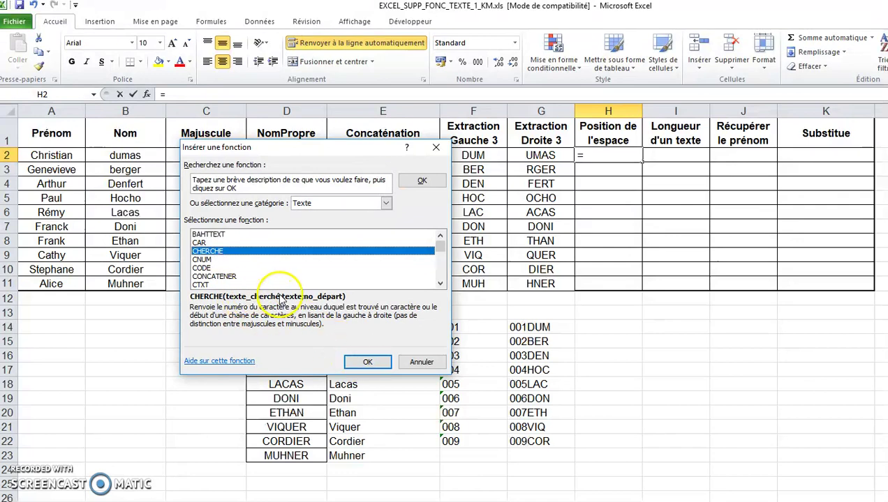
left_click(367, 360)
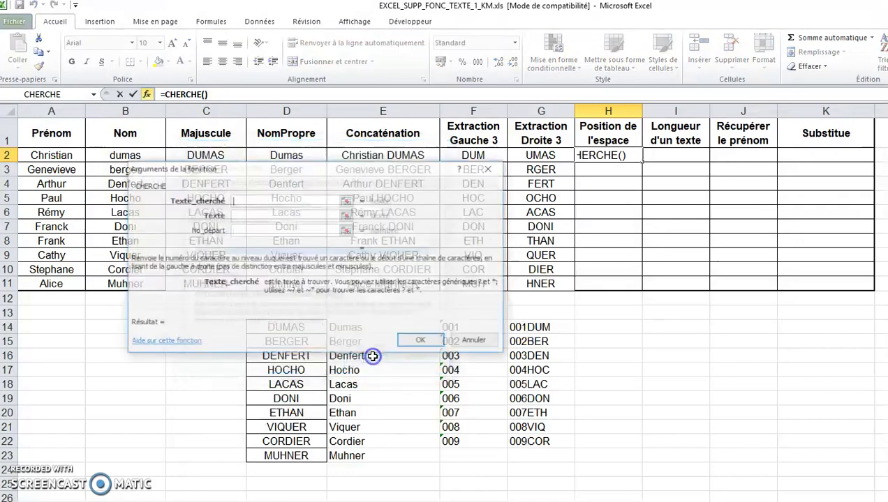
left_click_drag(398, 174, 517, 276)
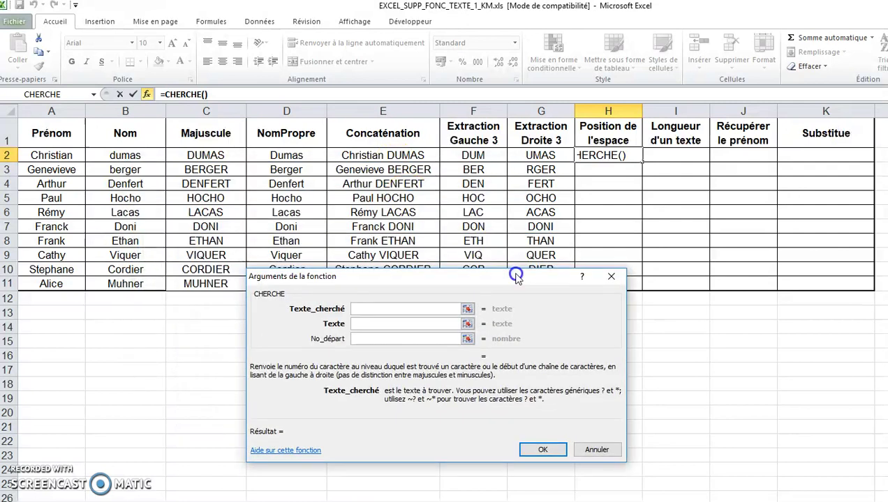
left_click(363, 155)
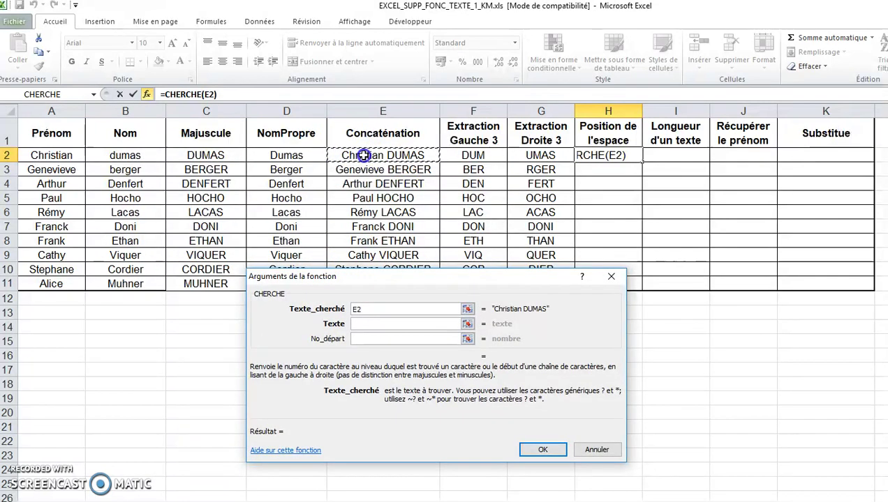
left_click(361, 309)
double_click(357, 310)
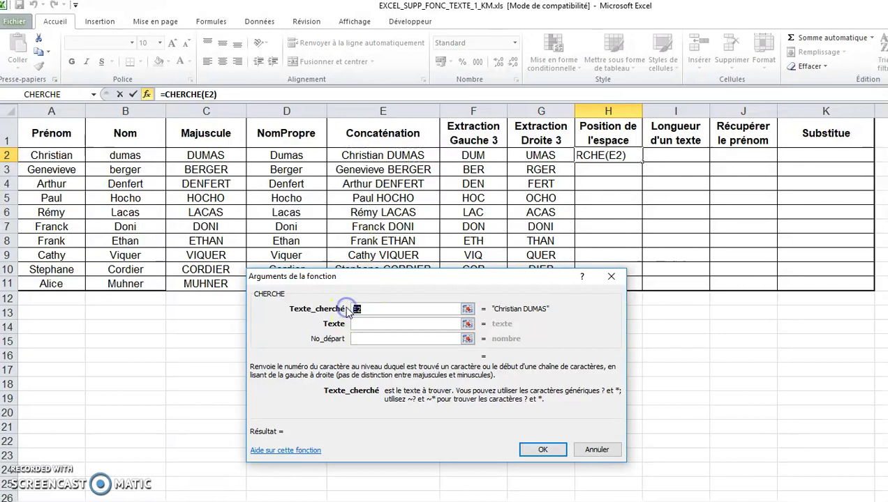
key("Delete")
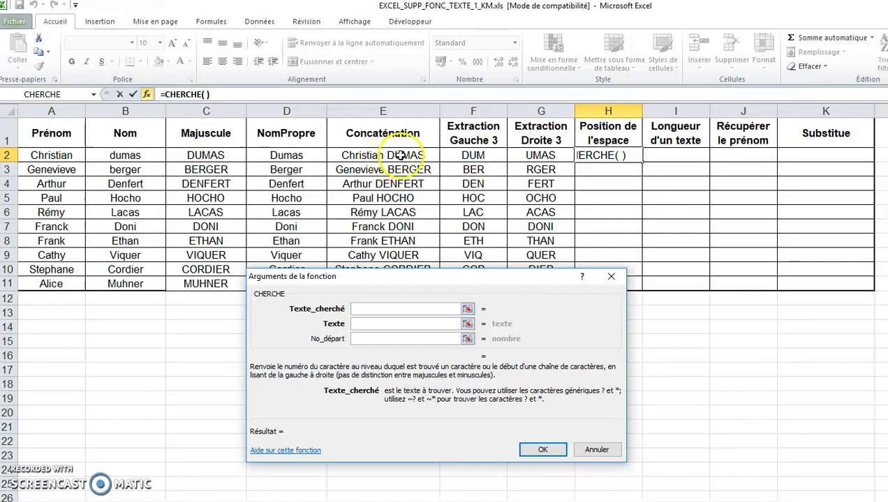
Step: Set CHERCHE's Texte_cherché to " " and Texte to E2, leaving No_départ empty, and fill the formula down to H11
type("\" \"")
left_click(388, 324)
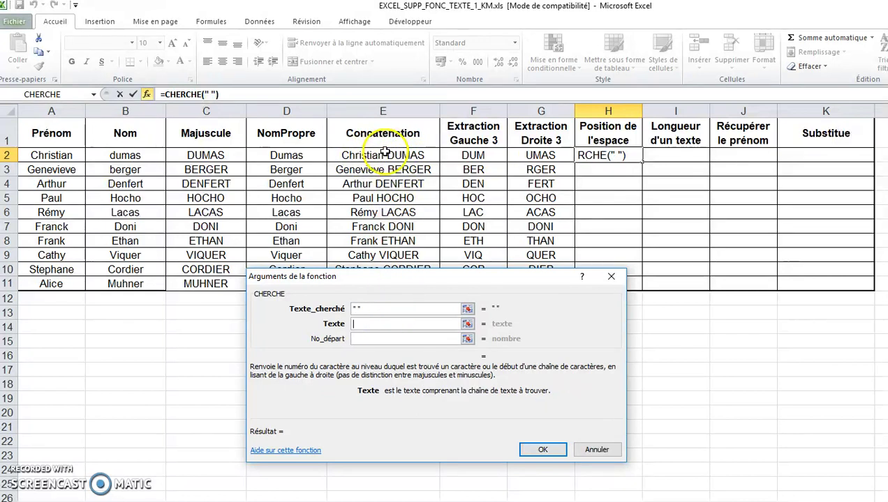
left_click(385, 154)
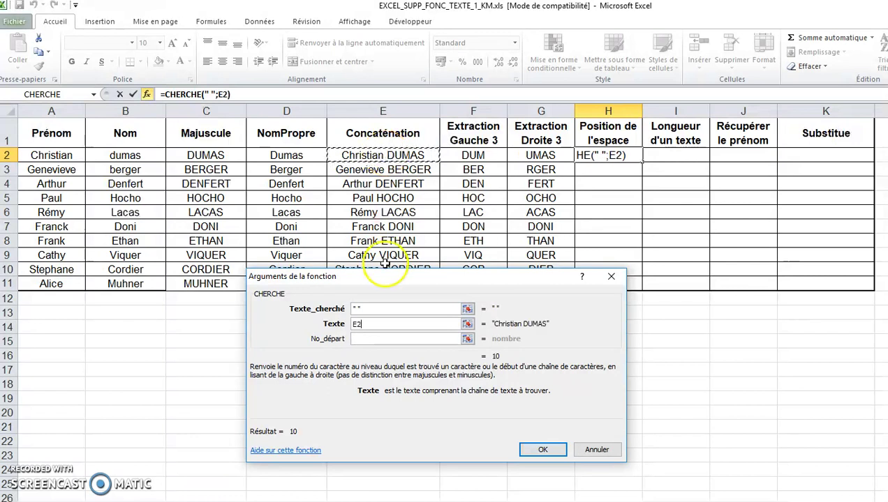
left_click(360, 339)
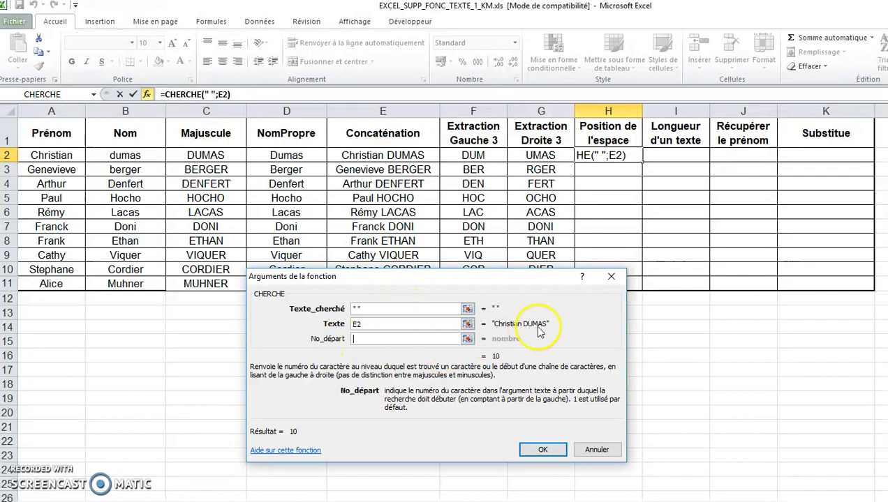
left_click(542, 449)
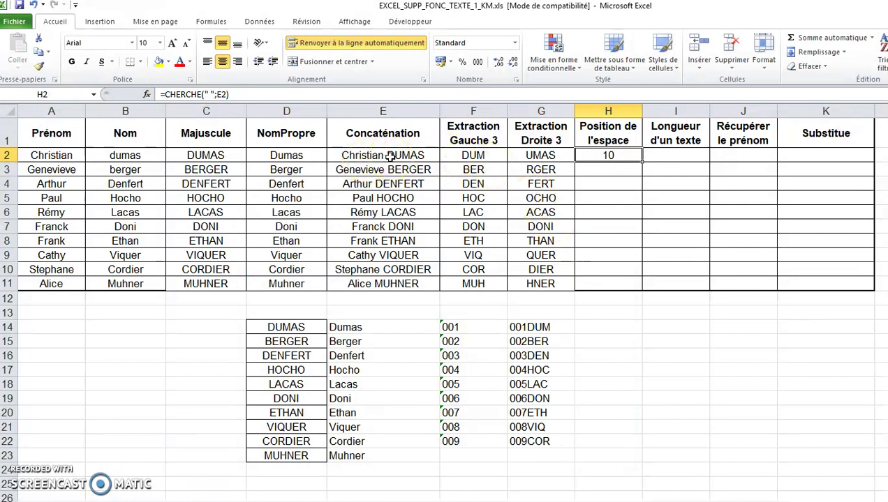
double_click(639, 161)
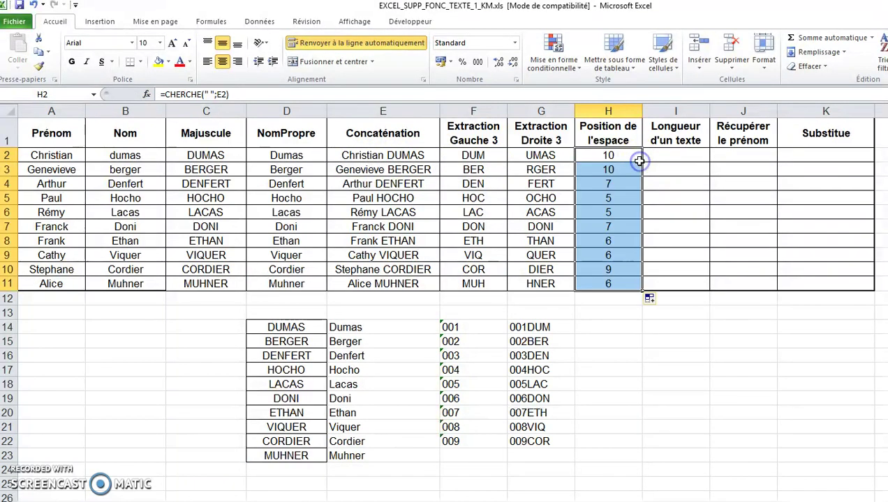
left_click(607, 186)
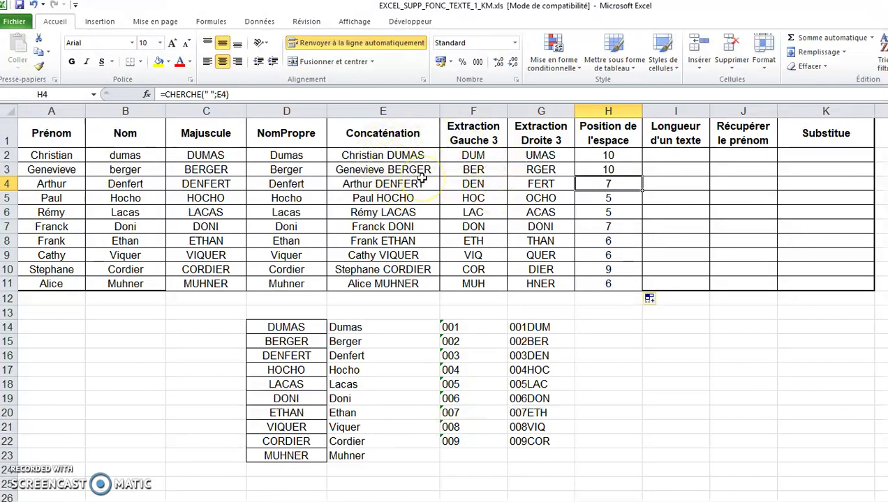
left_click(612, 156)
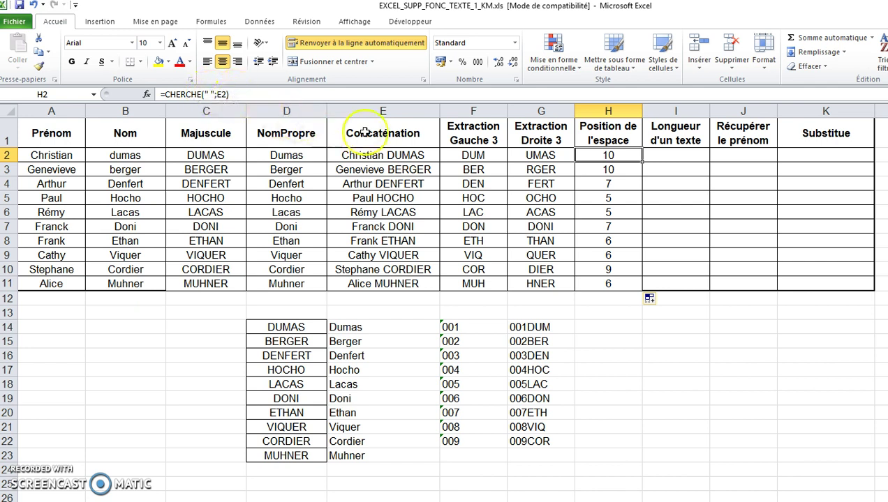
Step: Calculate the length of the concatenated name in I2 with =NBCAR(E2), and fill it down to I11
left_click(687, 156)
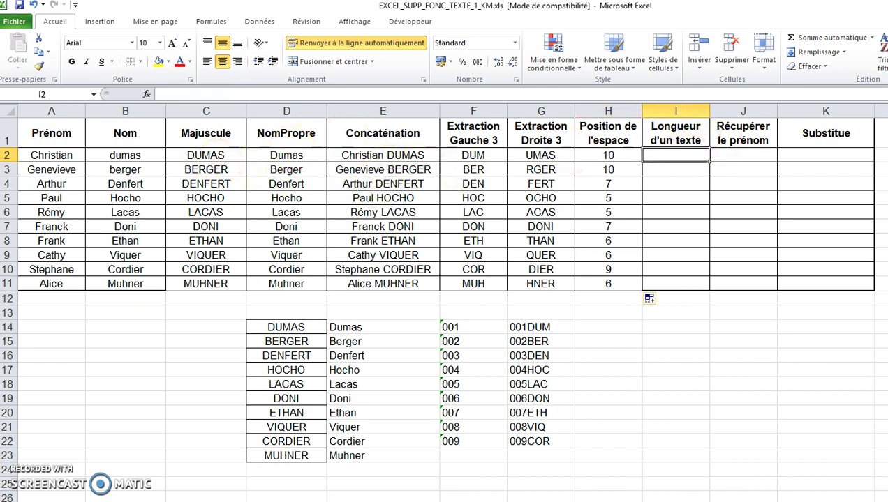
type("=nbcar(")
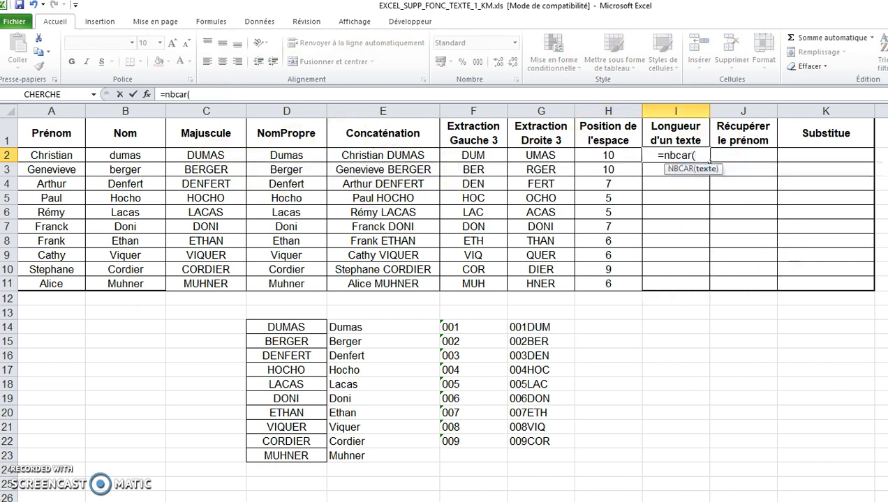
left_click(377, 159)
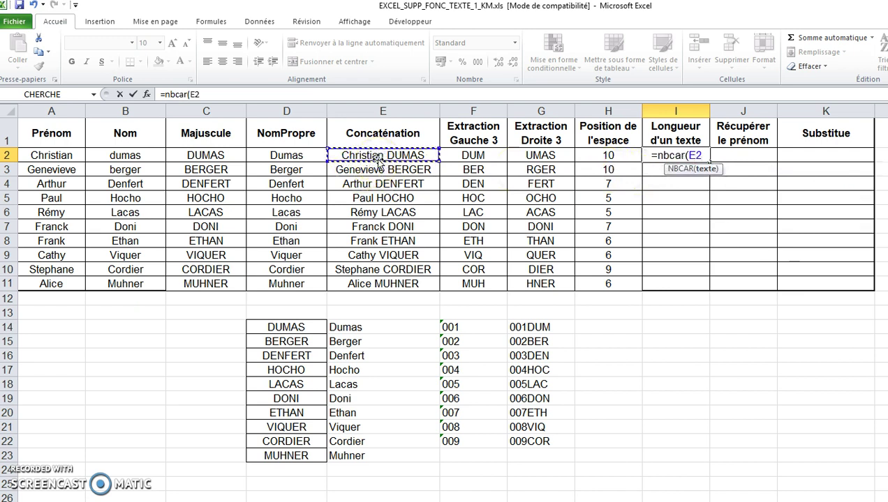
type(")")
key("Return")
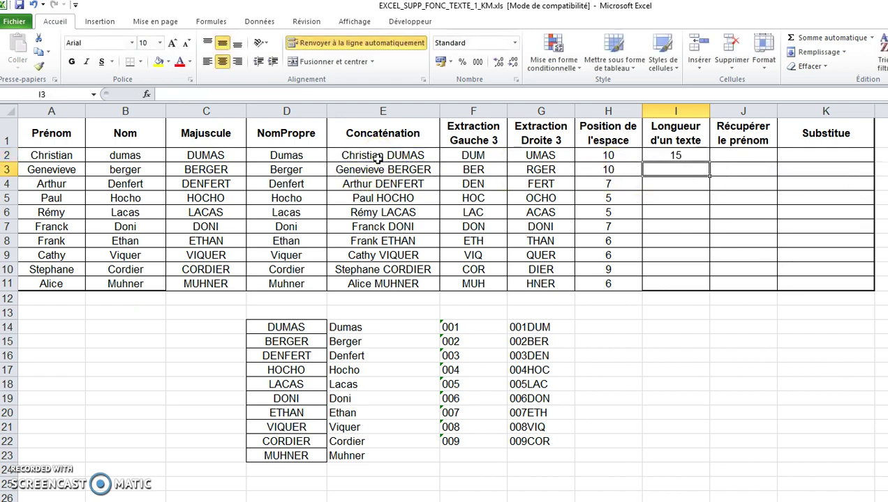
key("Up")
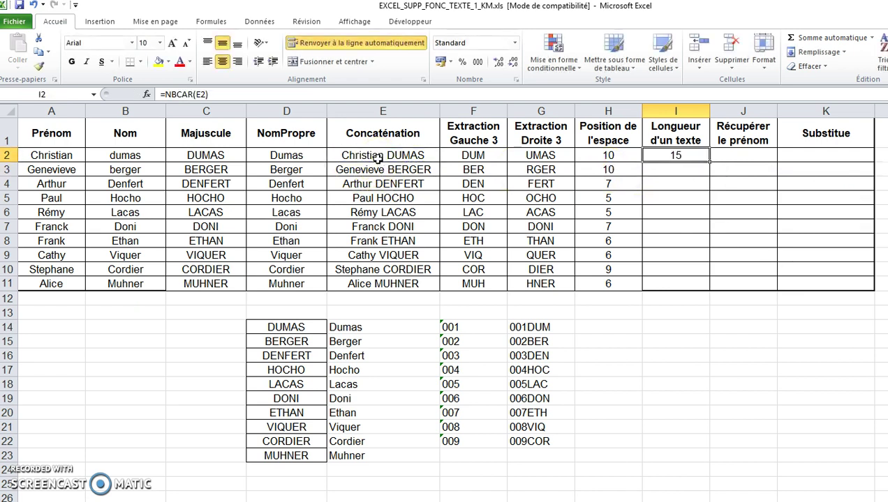
double_click(709, 162)
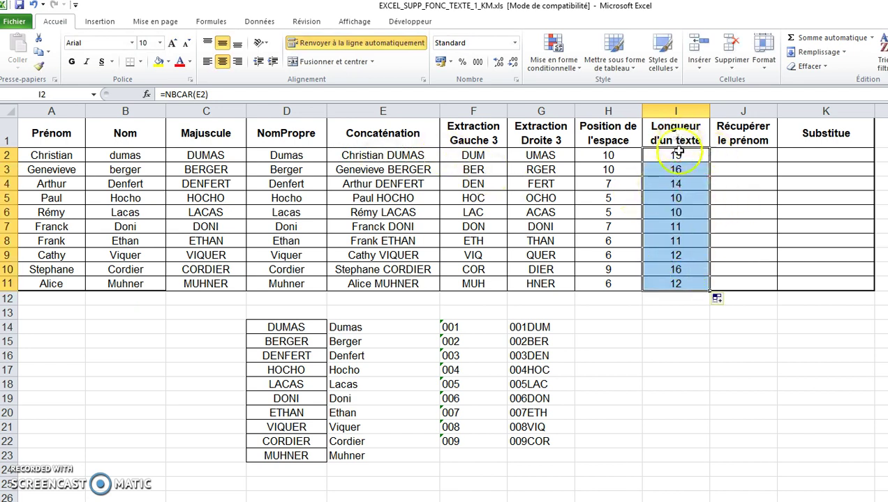
Step: Extract the first name in J2 with =GAUCHE(E2;H2), using the space's position, and fill it down to J11
left_click(732, 157)
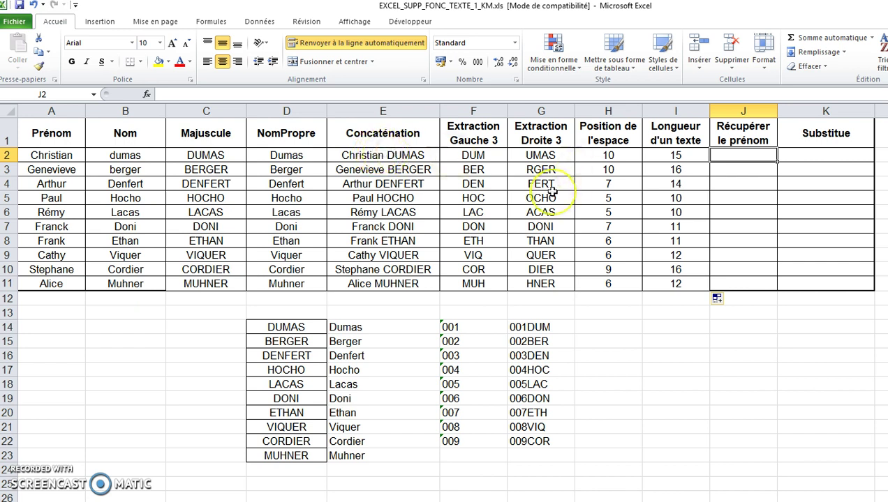
type("=gau")
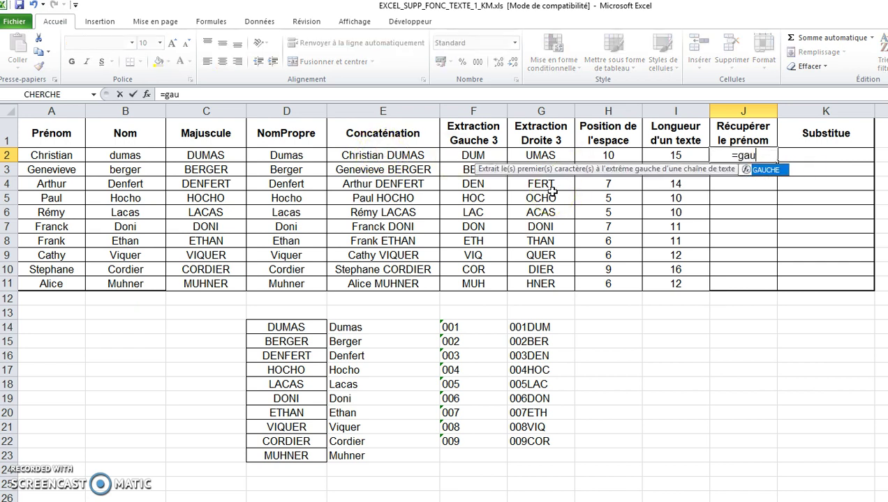
type("che(")
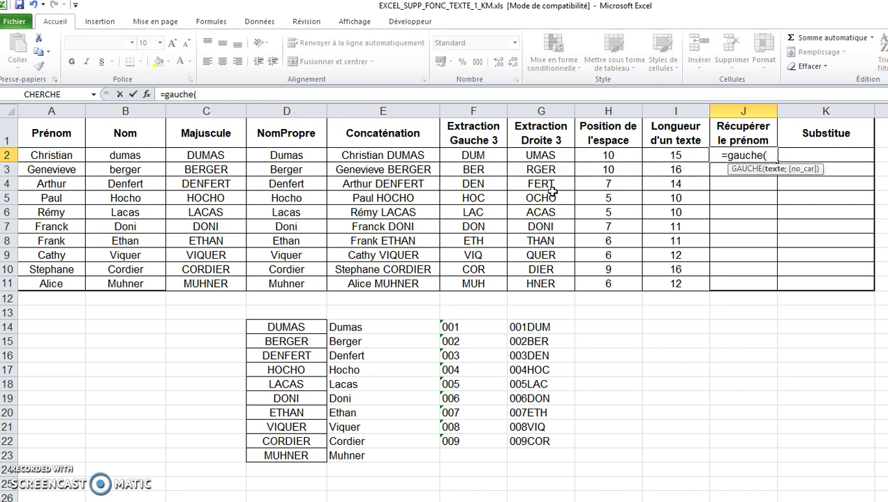
left_click(364, 153)
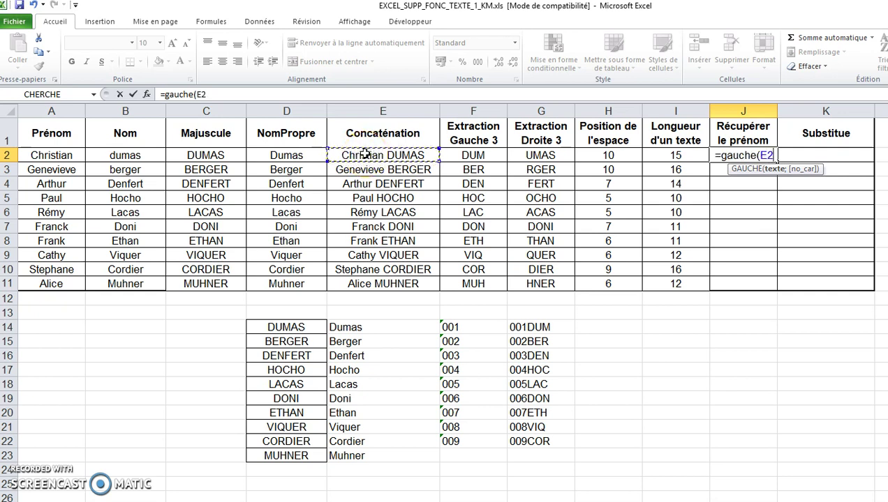
type(";")
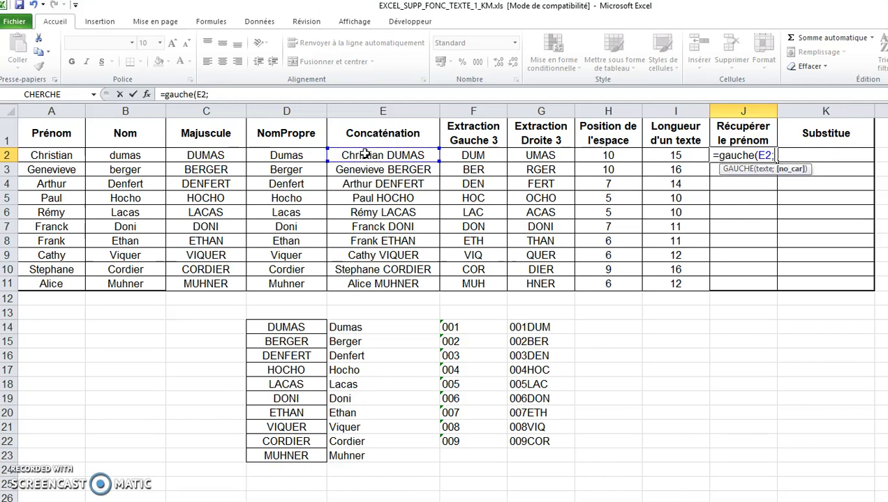
left_click(608, 155)
left_click(245, 90)
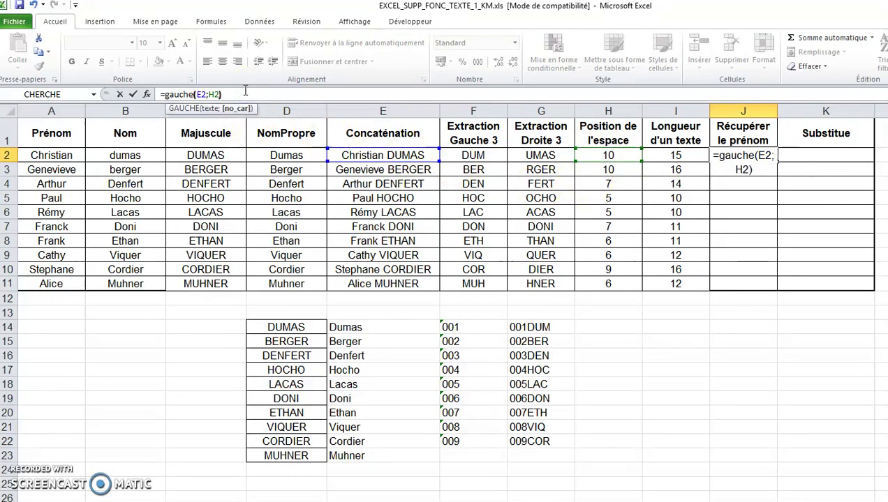
type(")")
key("Return")
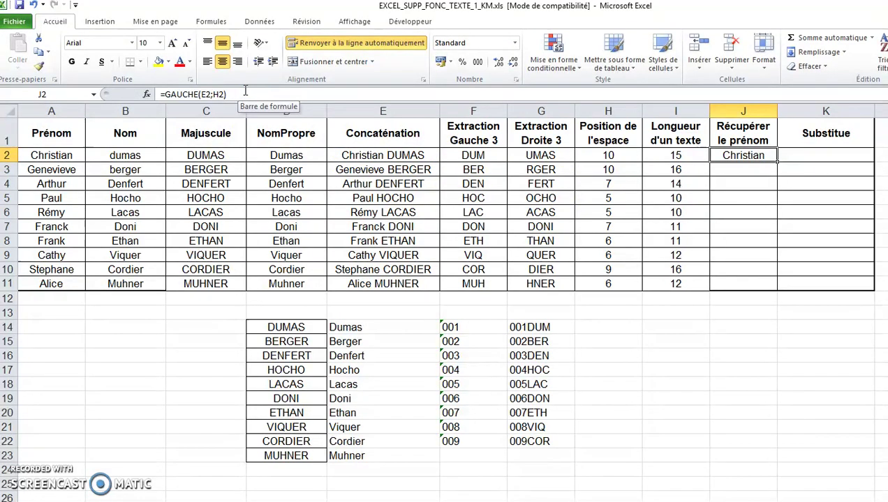
double_click(777, 162)
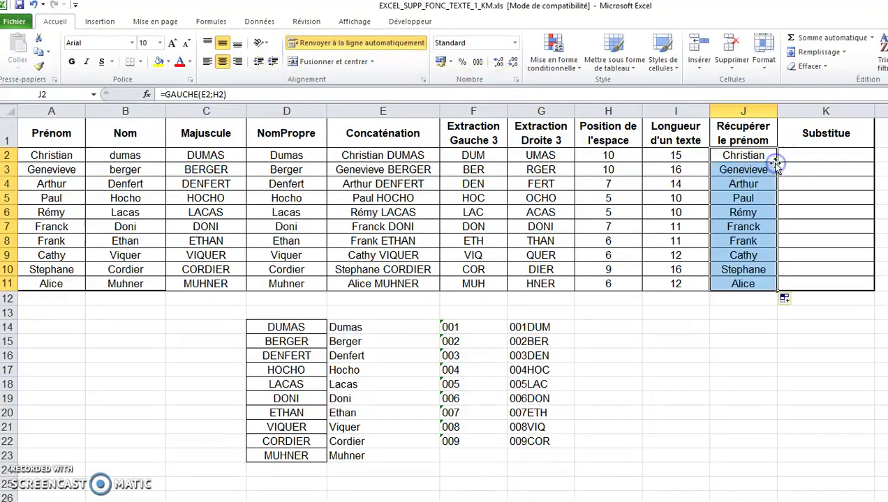
Step: Replace H2 in J2's formula with a nested search, giving =GAUCHE(E2;CHERCHE(" ";E2)), and fill it down to J11
left_click(735, 159)
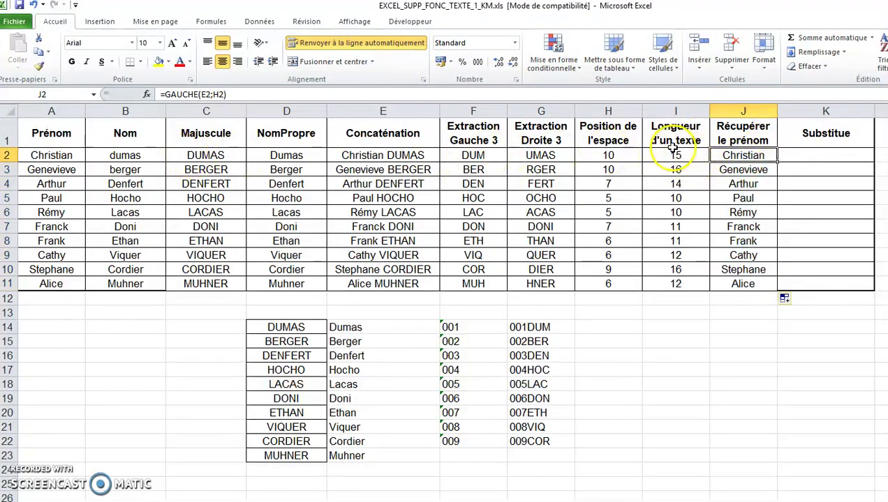
double_click(220, 94)
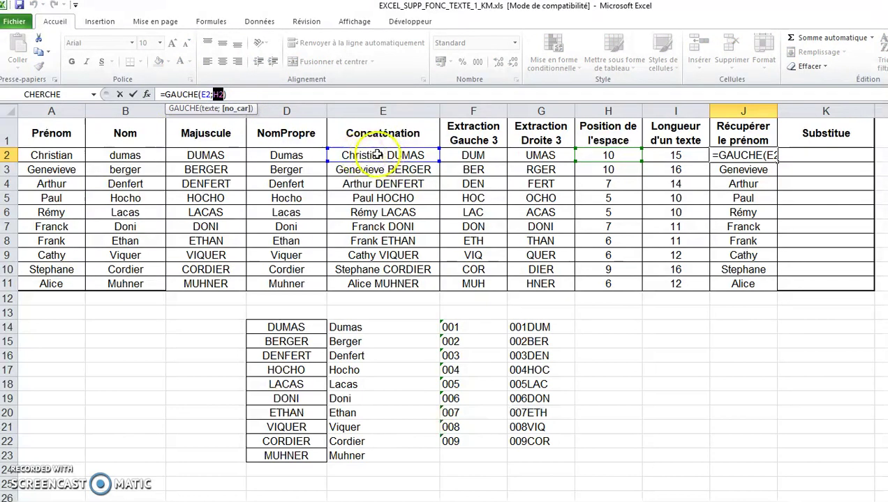
left_click(213, 94)
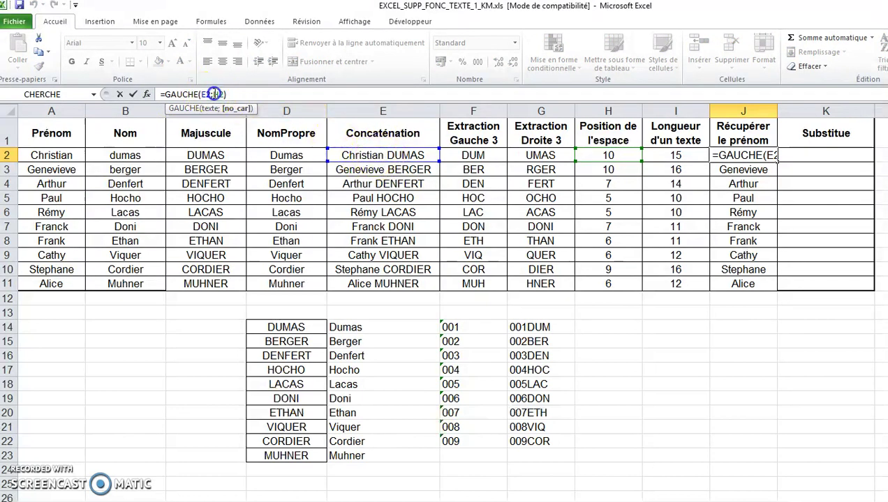
type("cherche(")
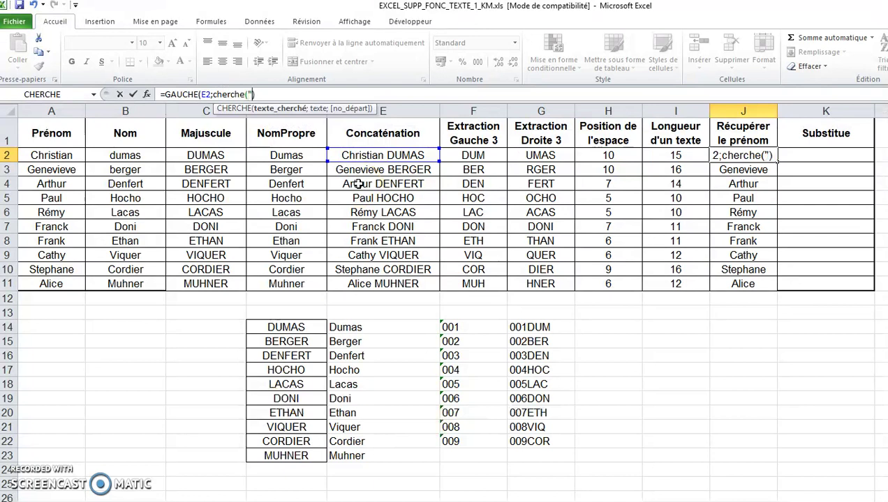
type("\" \";")
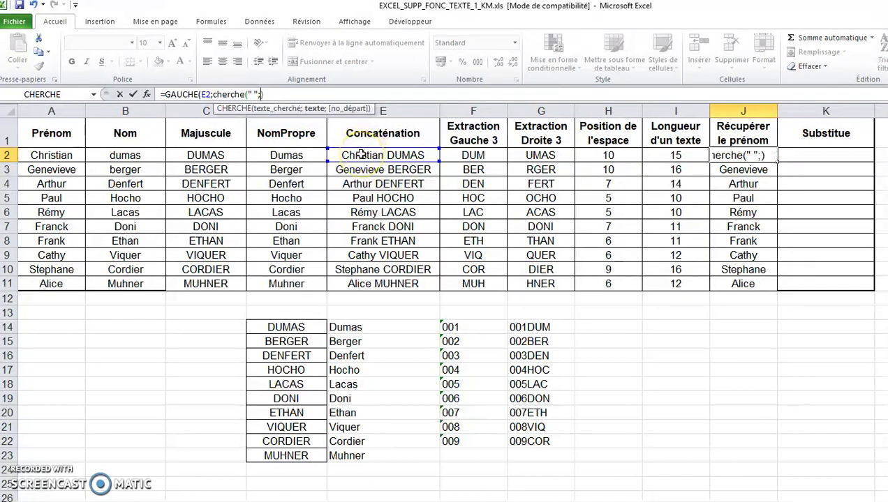
left_click(361, 155)
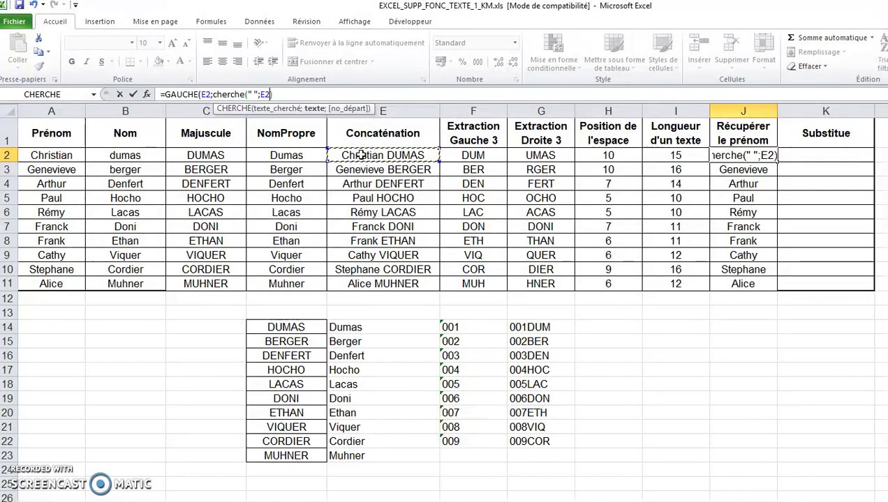
type(")")
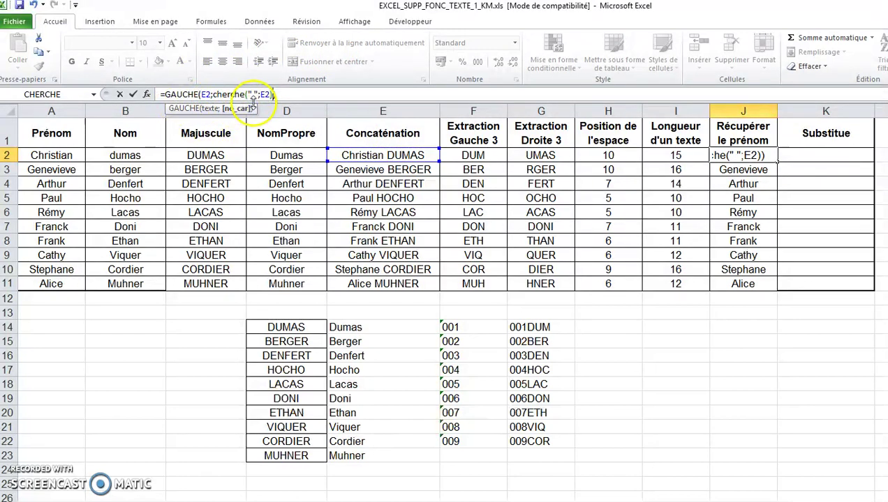
key("Return")
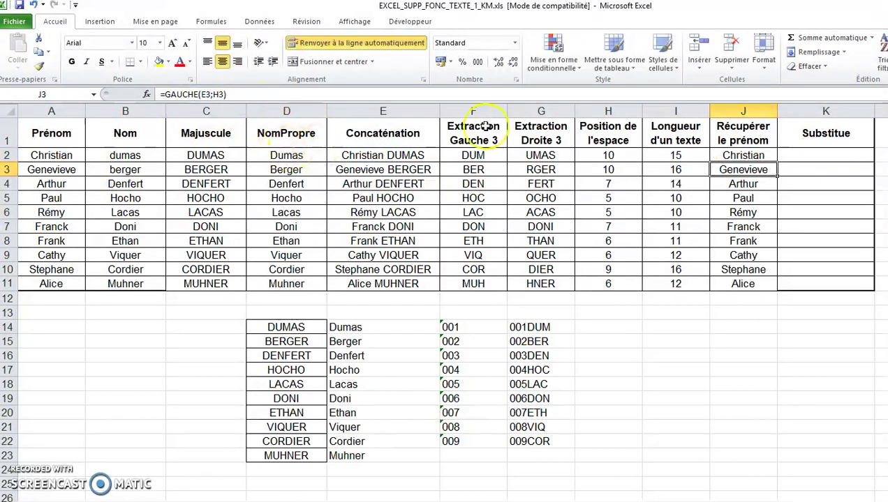
left_click(761, 160)
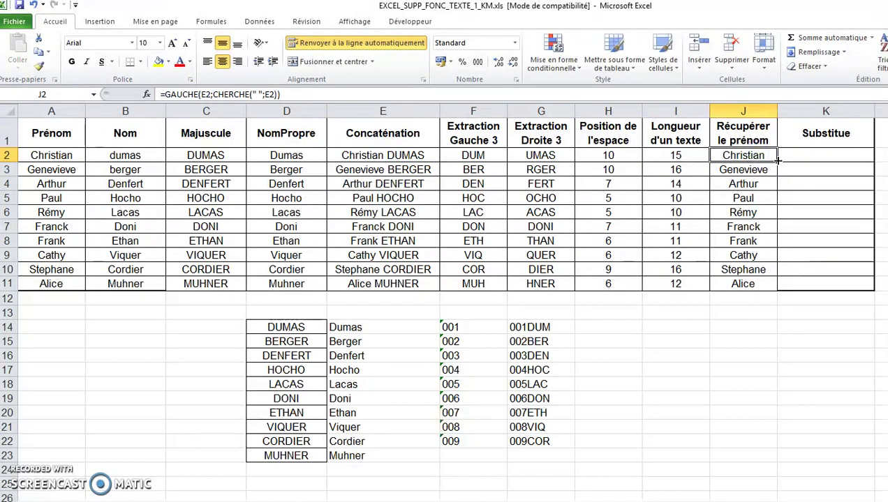
double_click(776, 160)
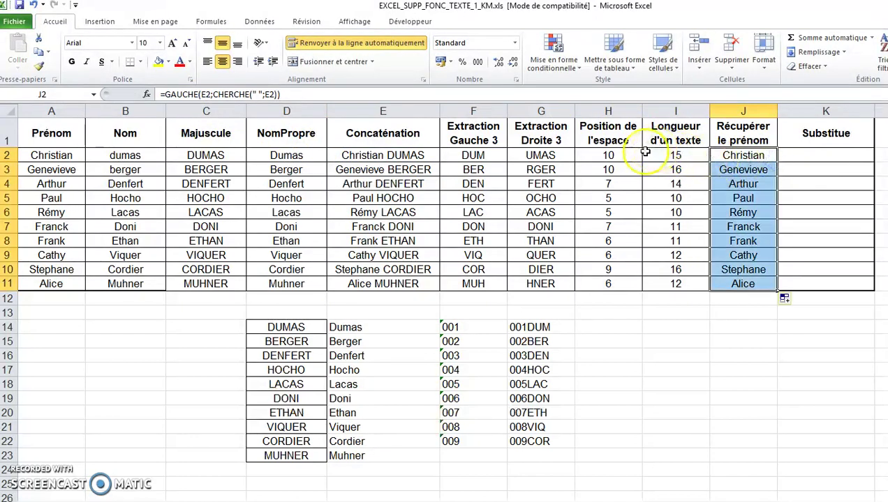
Step: Compare the space-position formula in H2 with the nested first-name formula in J2, leaving both cells as they are
left_click(608, 153)
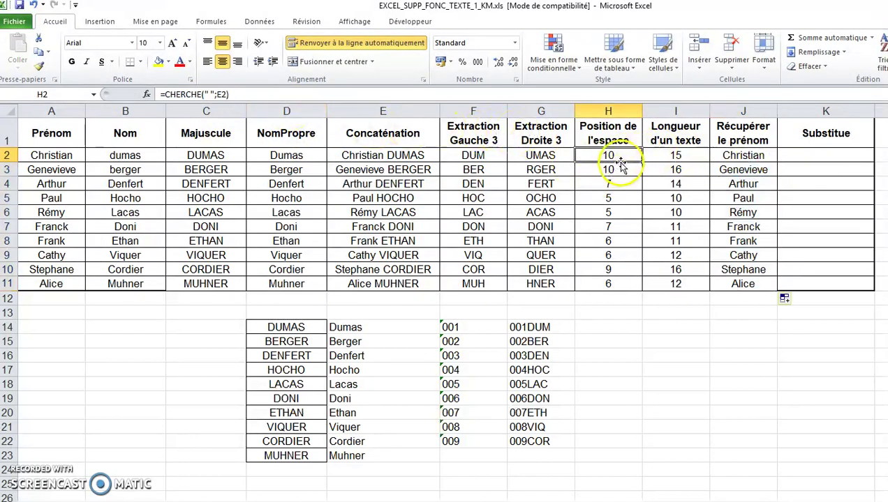
left_click(738, 157)
double_click(738, 157)
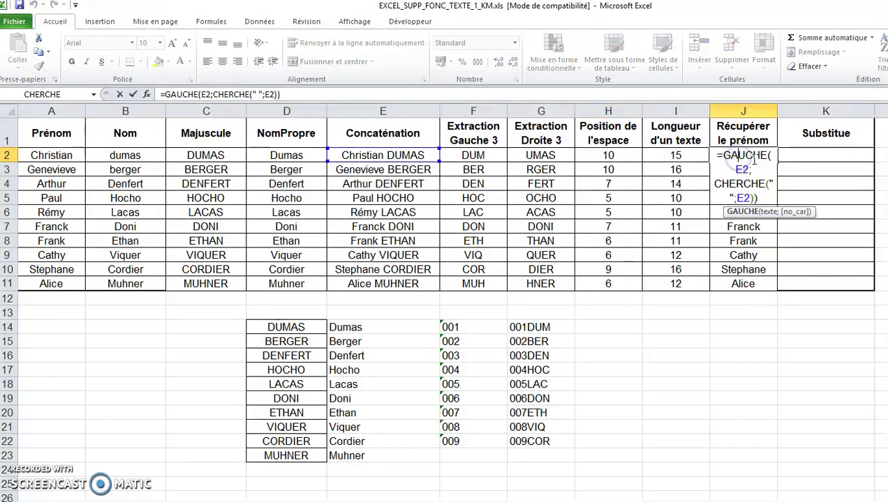
key("Escape")
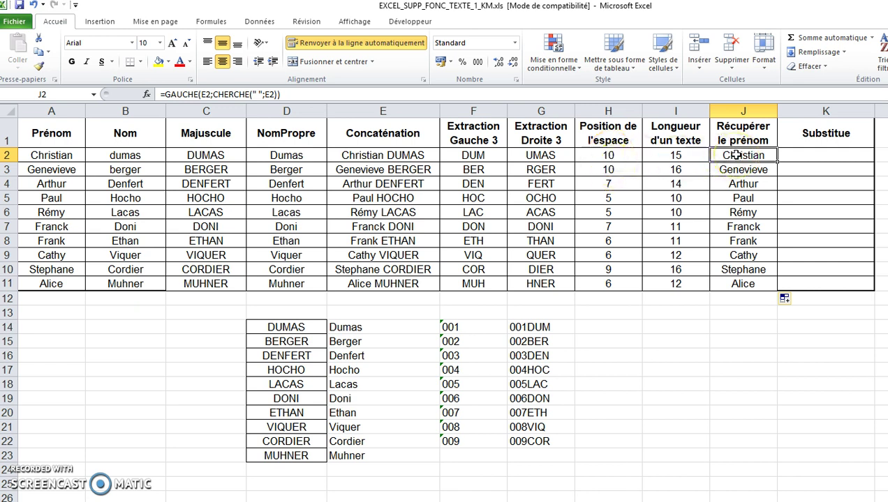
left_click(840, 156)
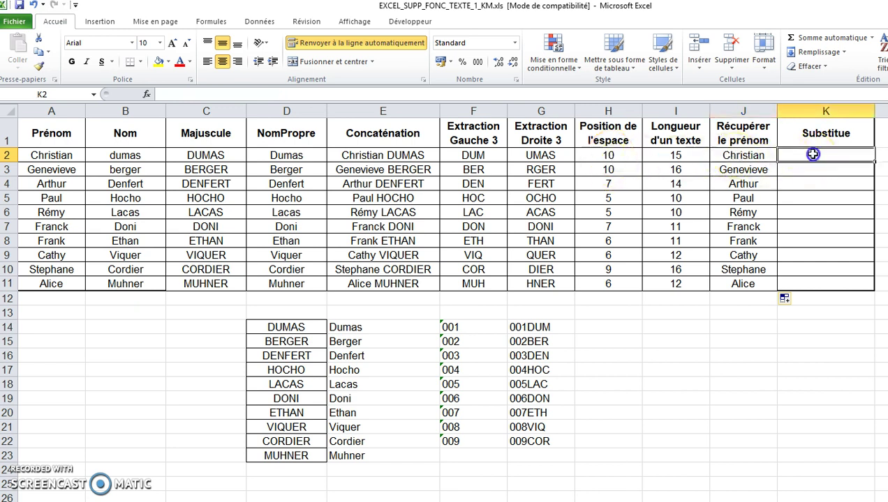
left_click(308, 91)
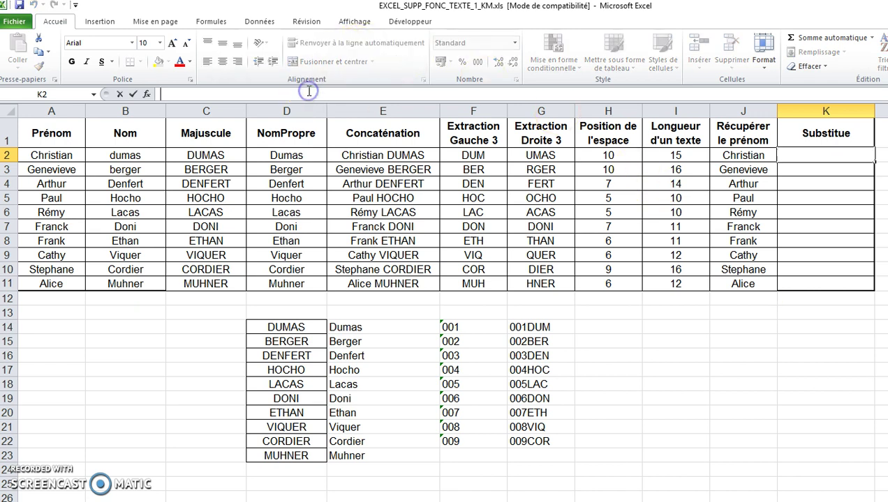
type("=sus")
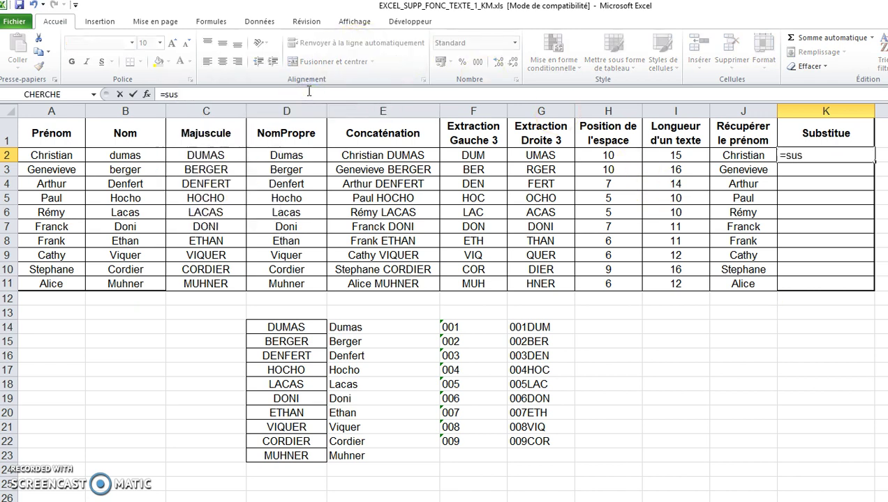
key("BackSpace")
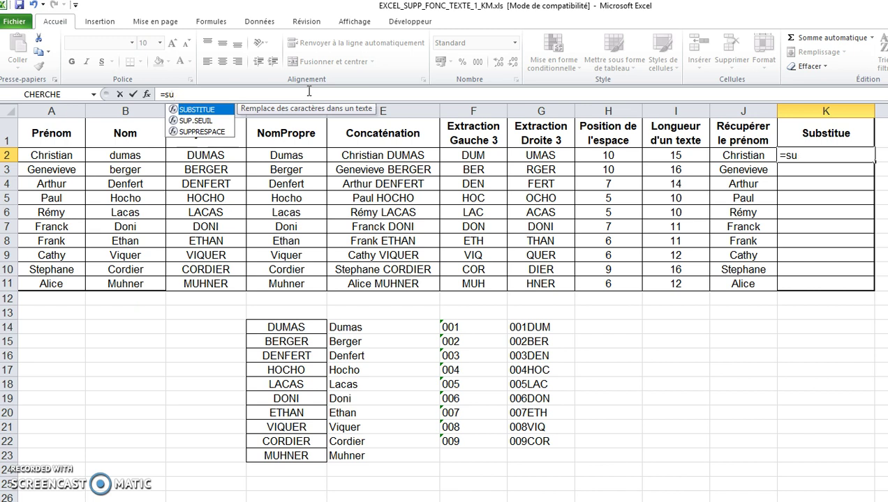
key("Escape")
key("BackSpace")
key("BackSpace")
key("BackSpace")
key("Escape")
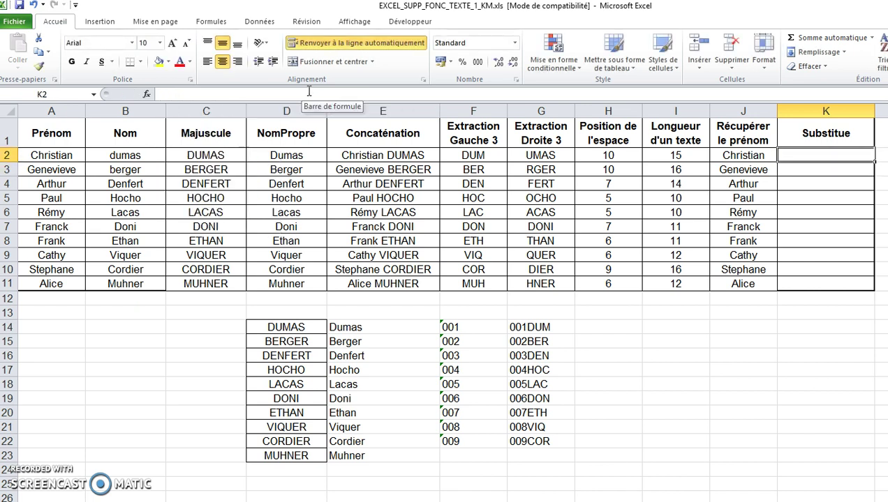
Step: Insert the SUBSTITUE function from the Texte category into K2
left_click(147, 94)
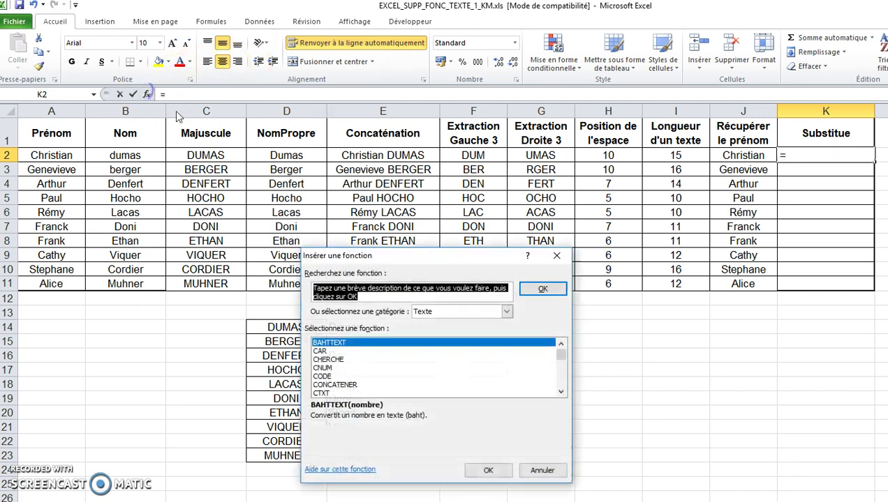
scroll(321, 370, "down", 5)
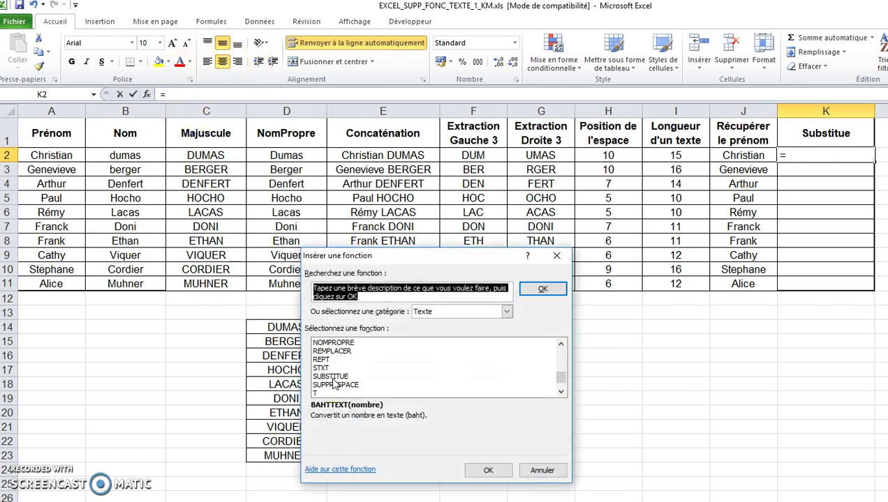
left_click(336, 378)
left_click(490, 471)
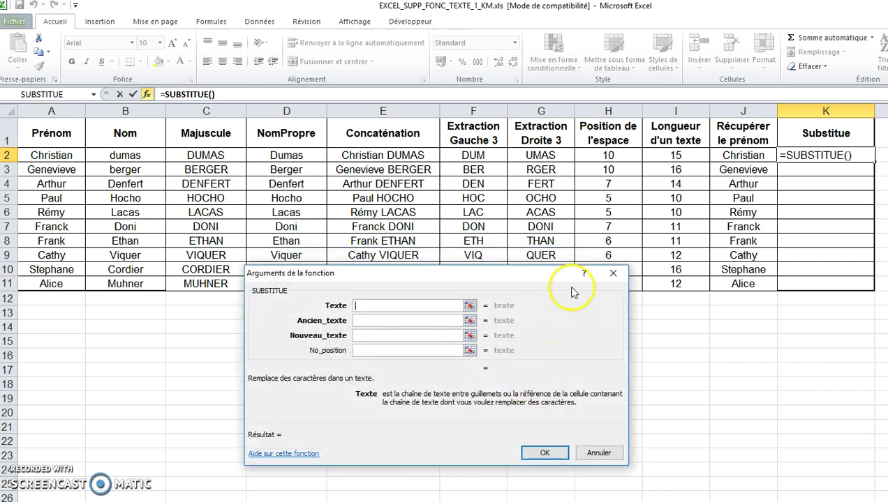
Step: Set SUBSTITUE's Texte to E2, Ancien_texte to " " and Nouveau_texte to "/", leaving No_position empty, and fill the formula down to K11
left_click(372, 158)
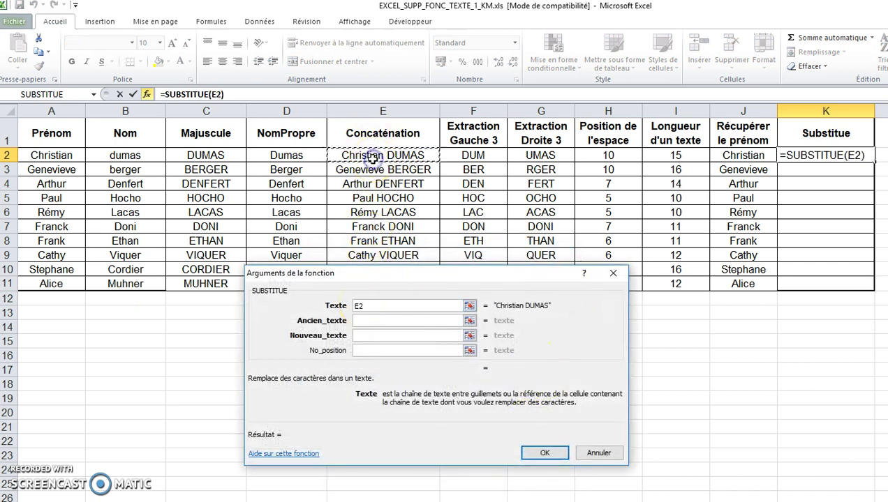
left_click(391, 321)
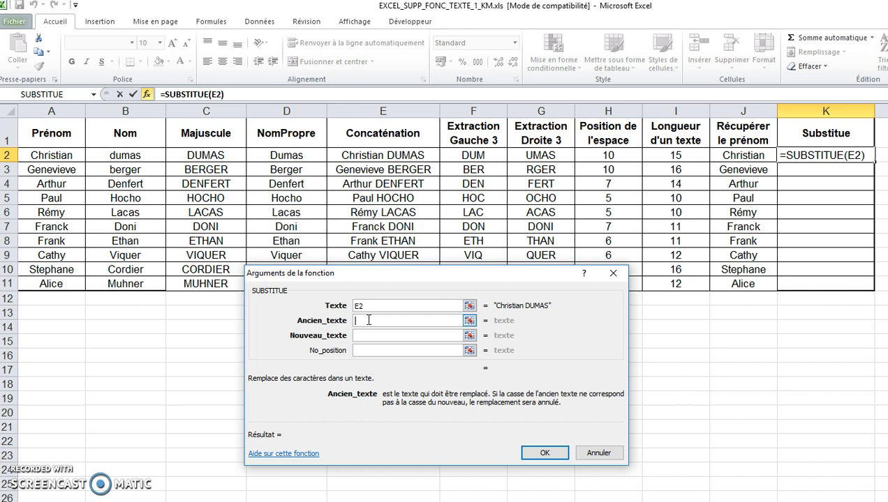
left_click(372, 337)
left_click(373, 337)
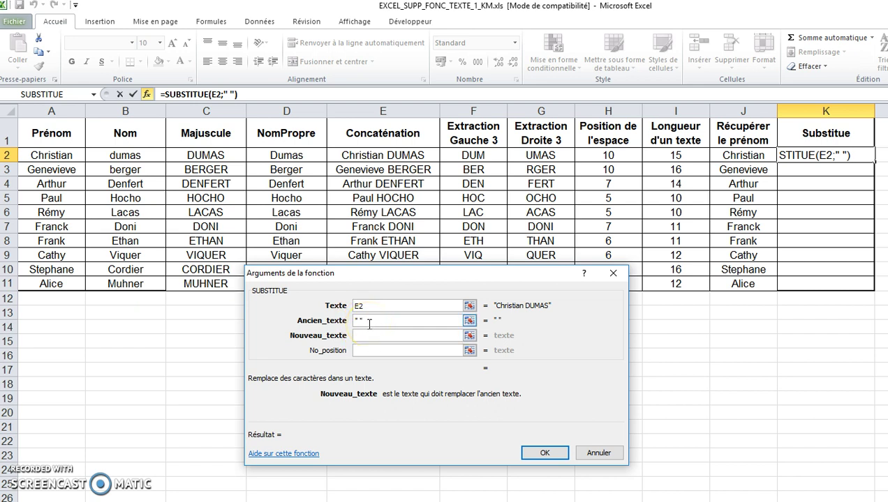
left_click(379, 335)
type("/")
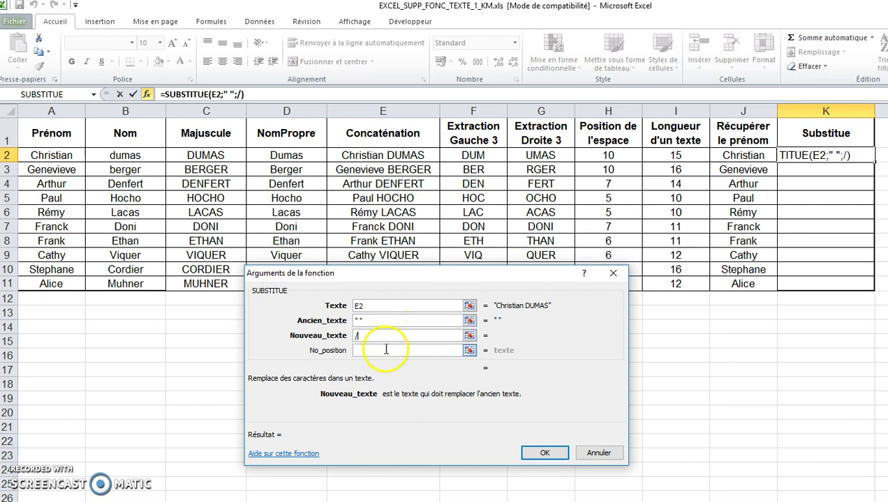
left_click(544, 453)
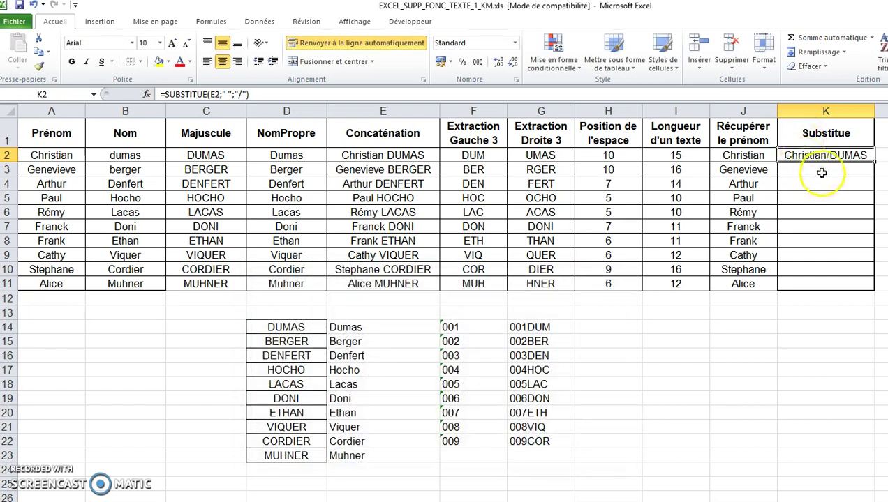
double_click(874, 163)
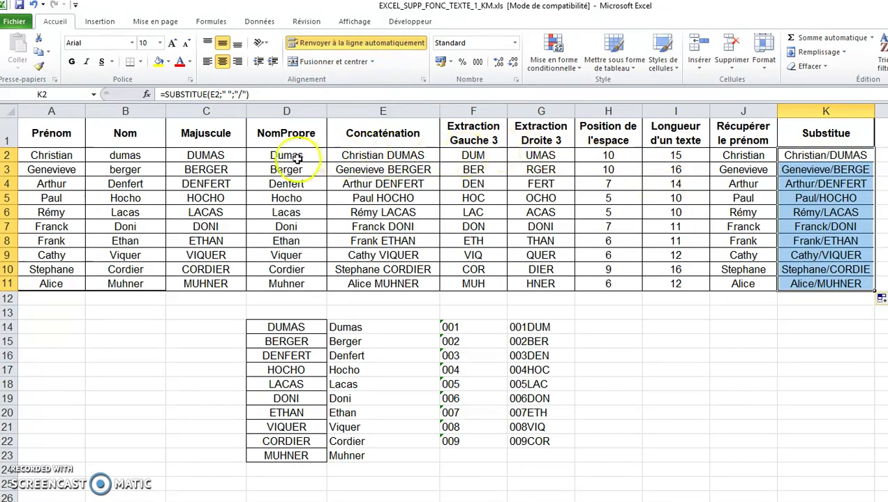
Step: Review the row 2 text formulas one by one, from the uppercase name in C2 to the substitution in K2
left_click(207, 142)
left_click(207, 155)
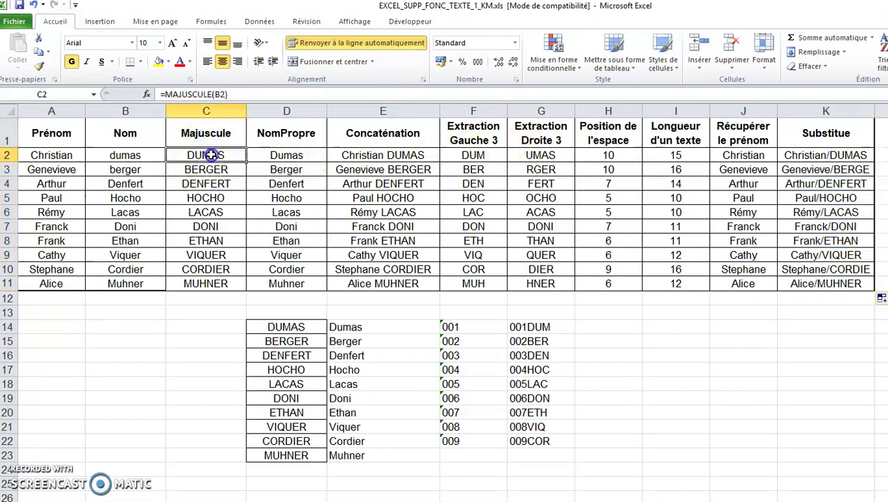
left_click(287, 155)
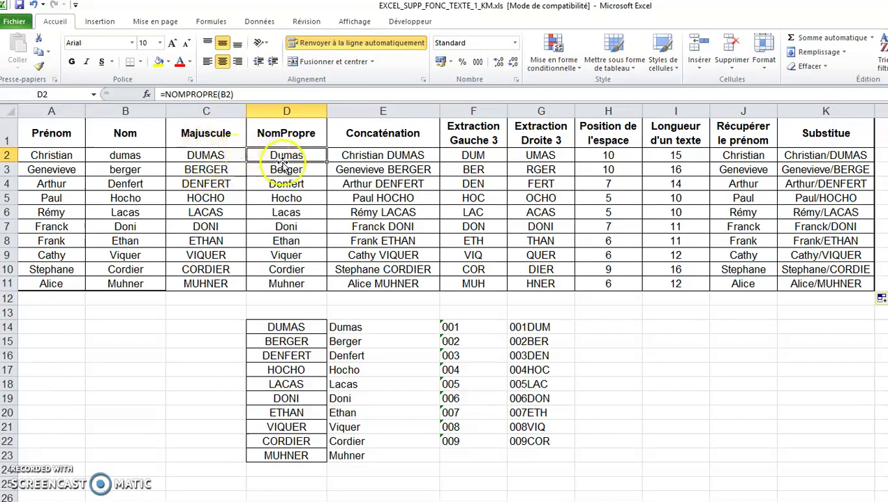
left_click(370, 154)
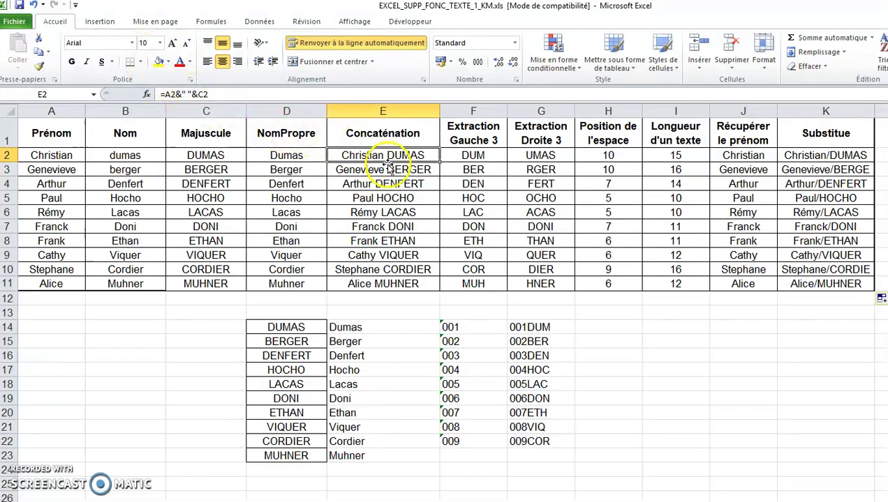
left_click(471, 157)
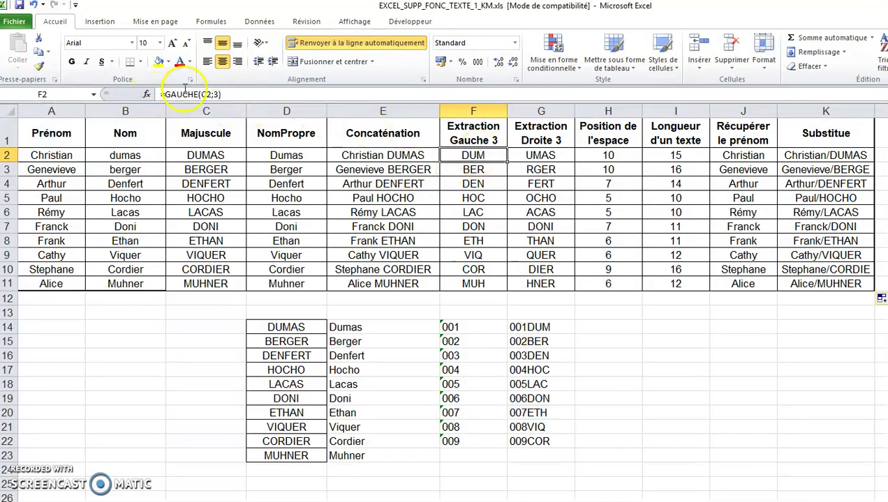
left_click(546, 156)
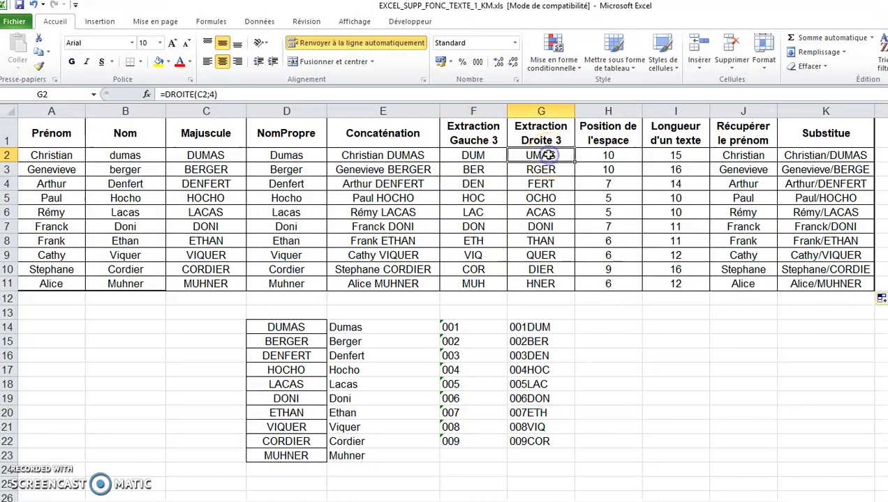
left_click(609, 159)
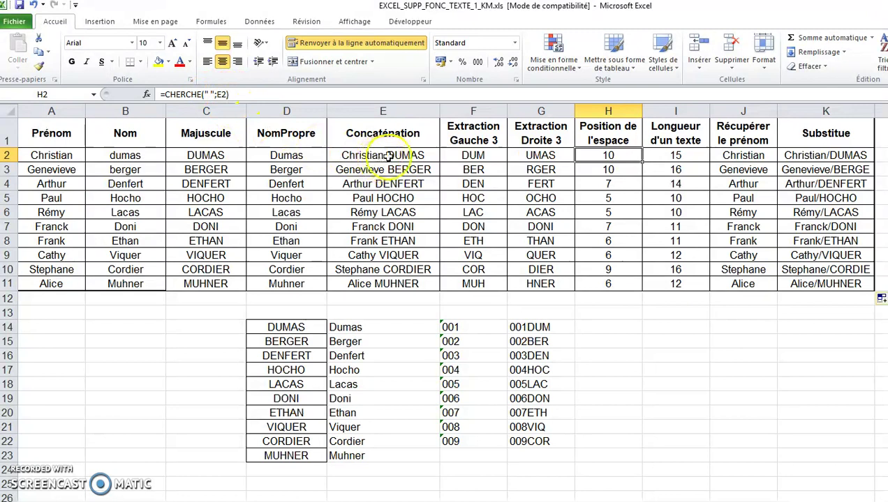
left_click(729, 156)
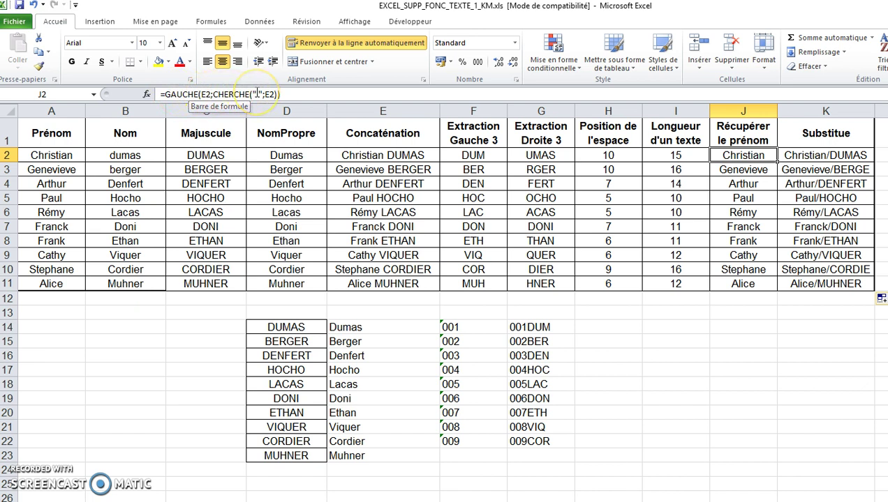
left_click(795, 155)
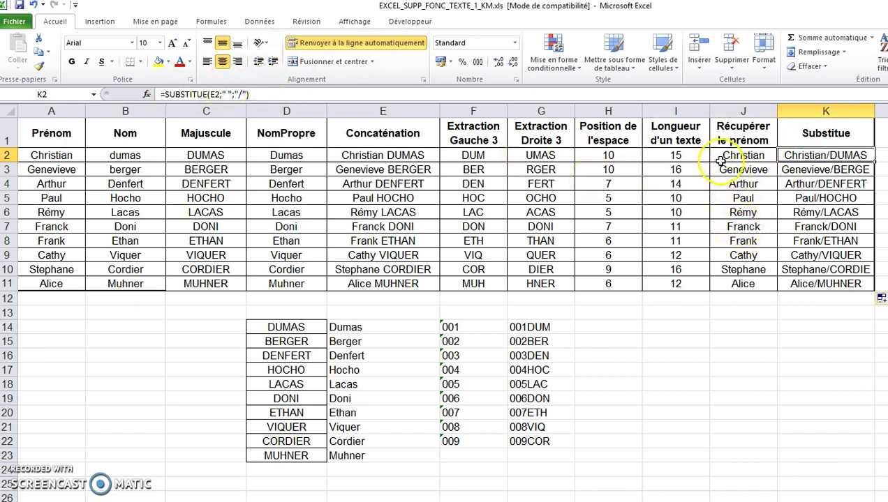
Step: Enter =DROITE(E2;I2-H2) in H13 to extract the last name from the concatenated text, and fill the formula down to H23
left_click(601, 312)
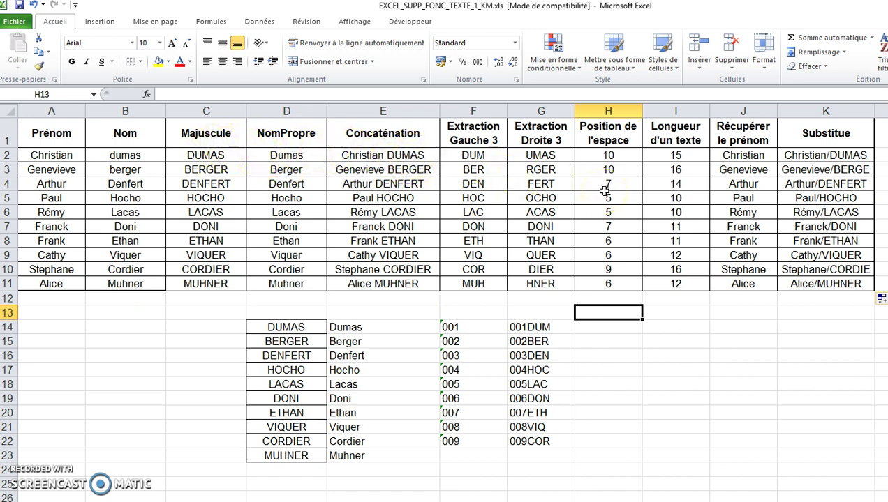
type("=droite")
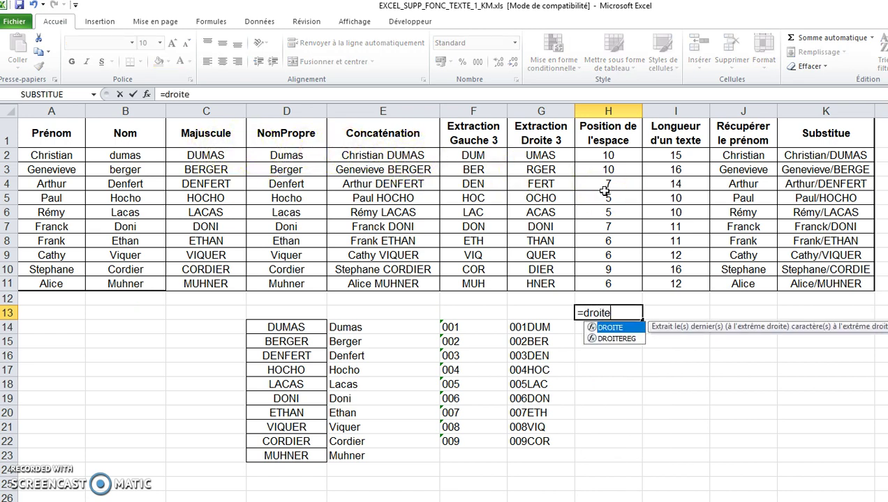
type("(")
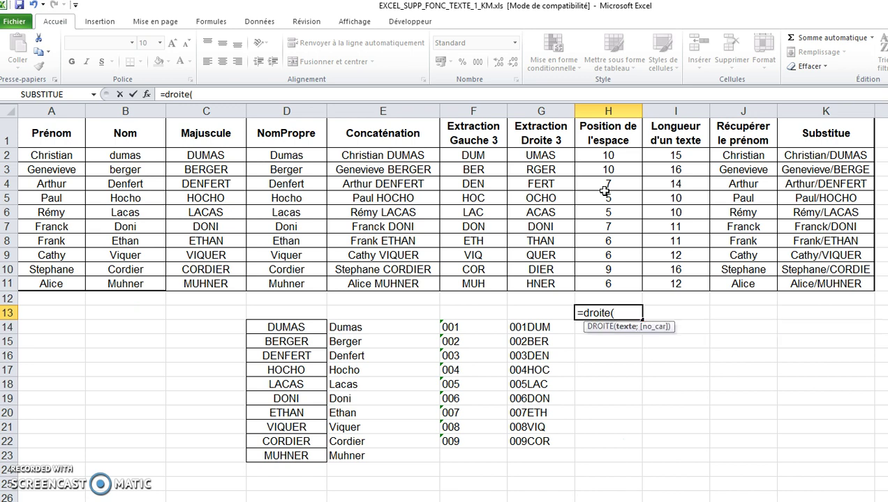
left_click(391, 156)
type(";")
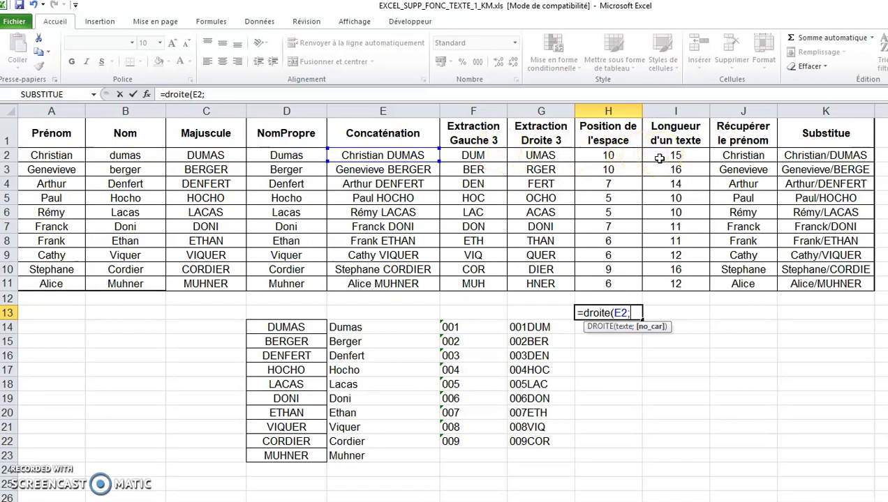
left_click(659, 158)
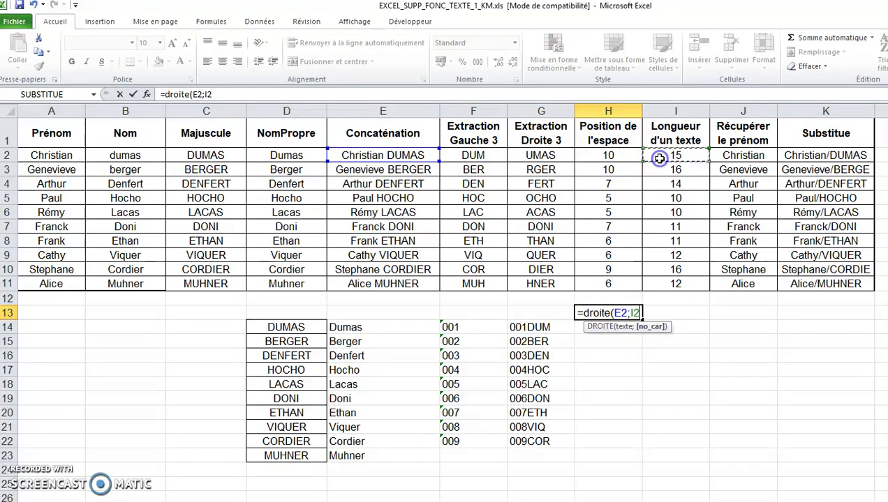
type("-")
left_click(605, 158)
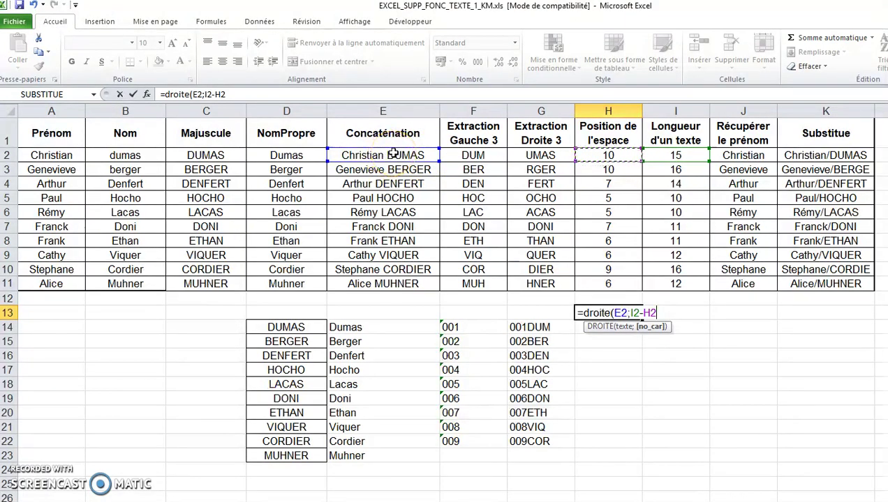
type(")")
key("Return")
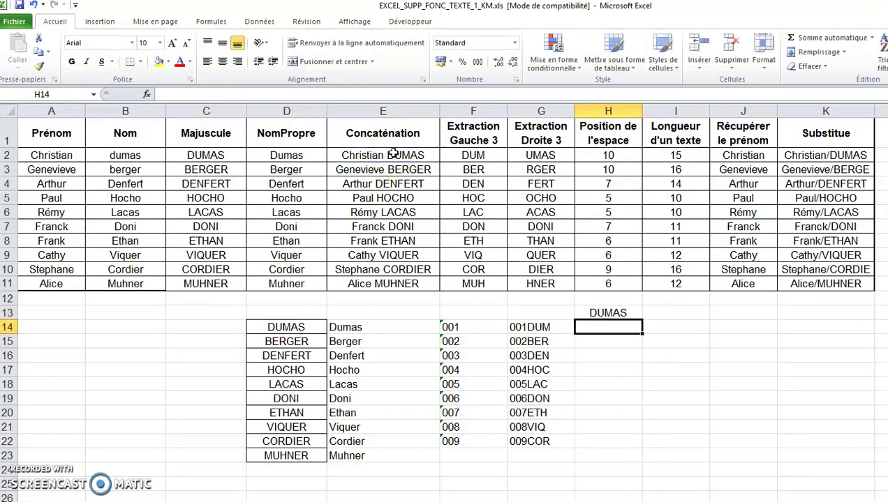
key("Up")
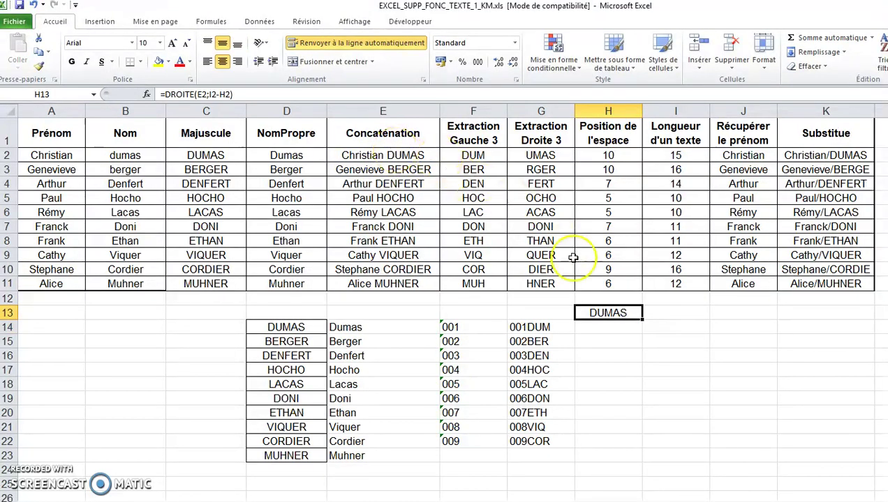
double_click(642, 319)
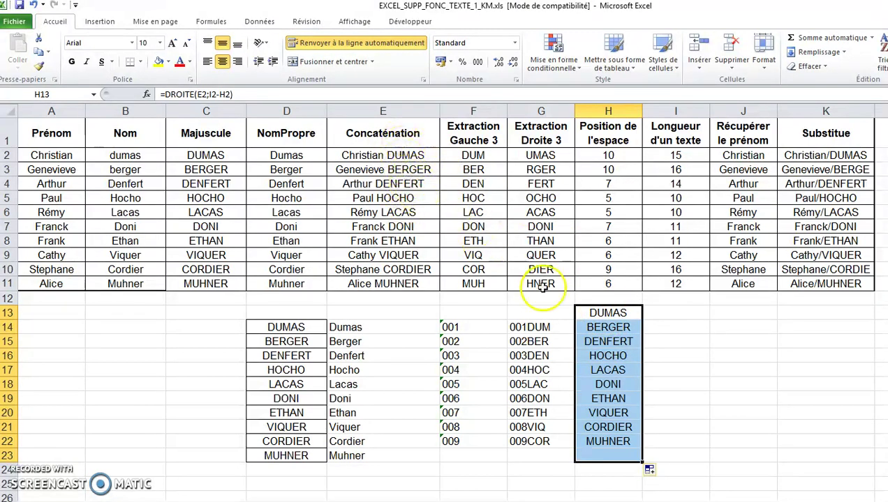
Step: Compare the last-name DROITE formula in H13 with the nested first-name GAUCHE formula in J2
left_click(592, 311)
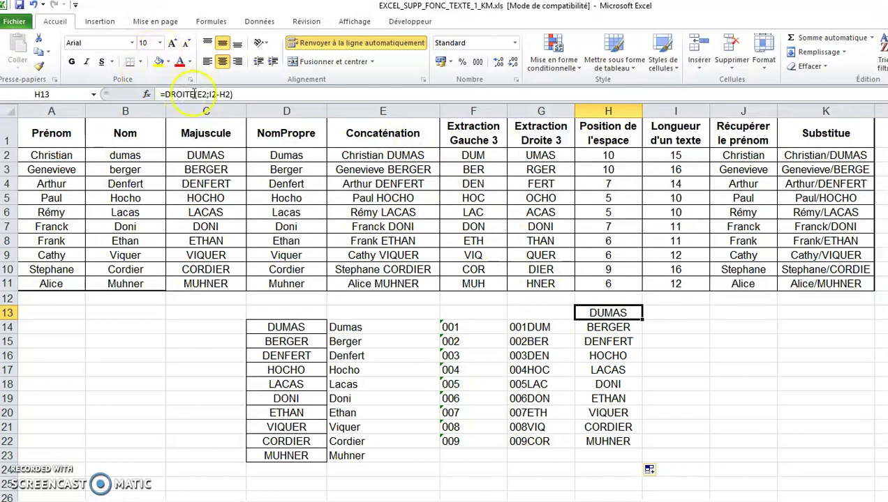
left_click(731, 158)
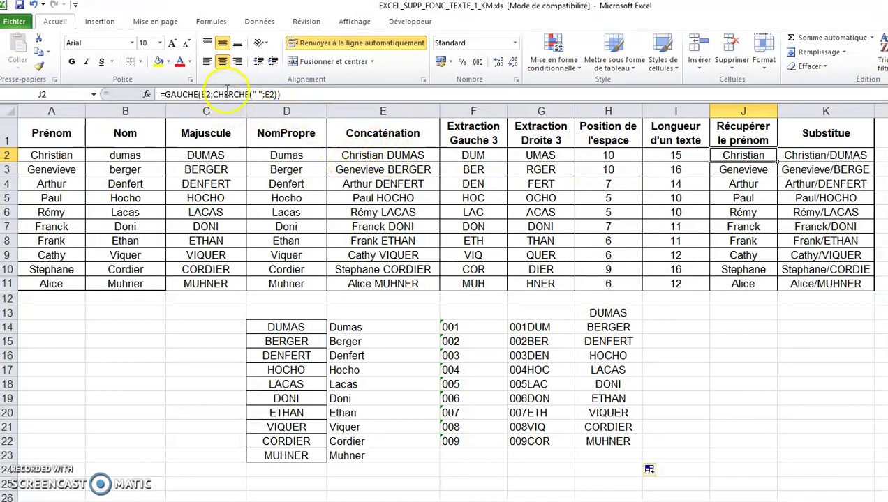
left_click(594, 315)
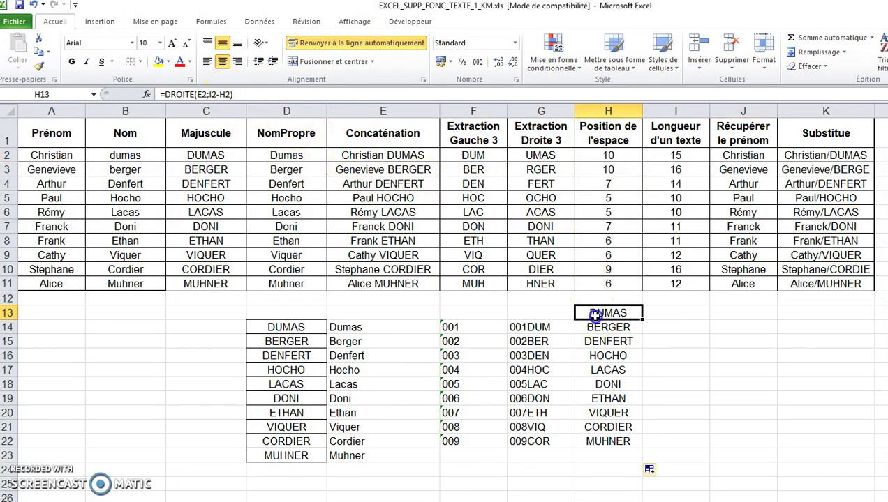